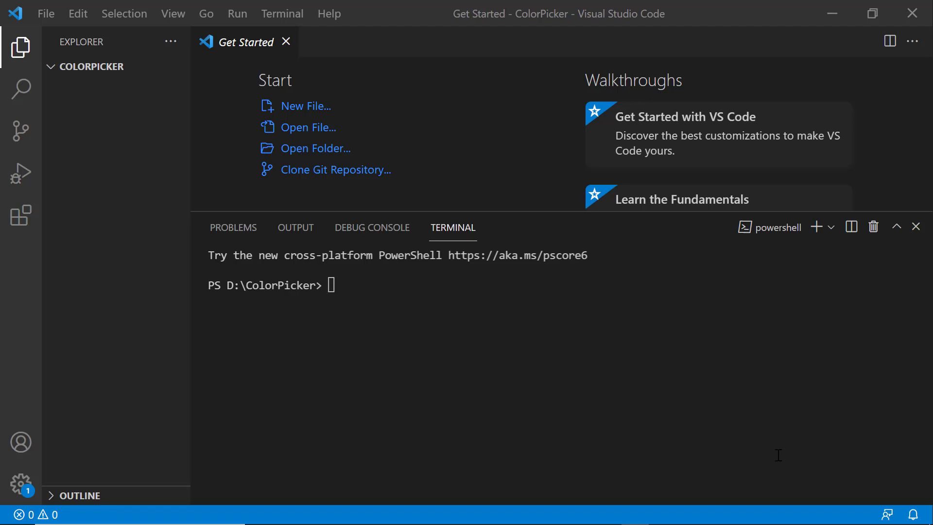
Scaffold myreactapp with create-react-app using the TypeScript template
left_click(597, 370)
type("np")
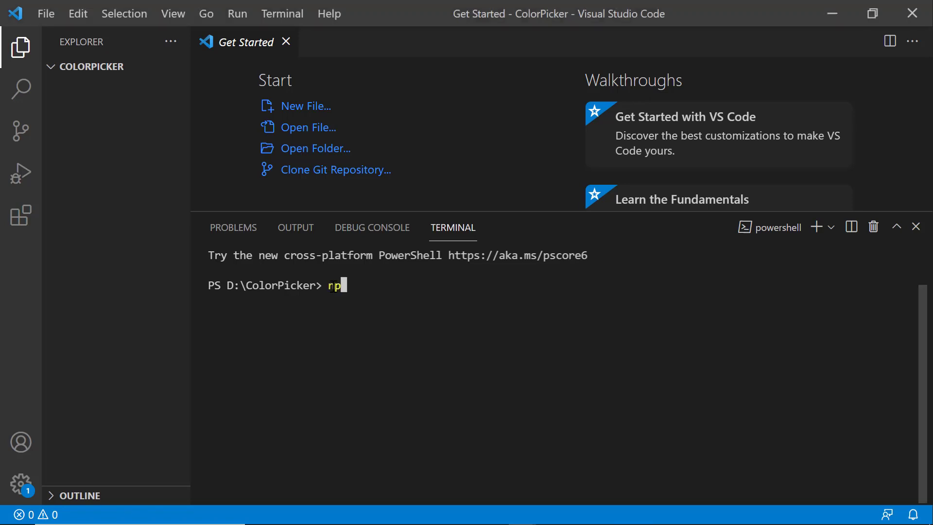
type("x create")
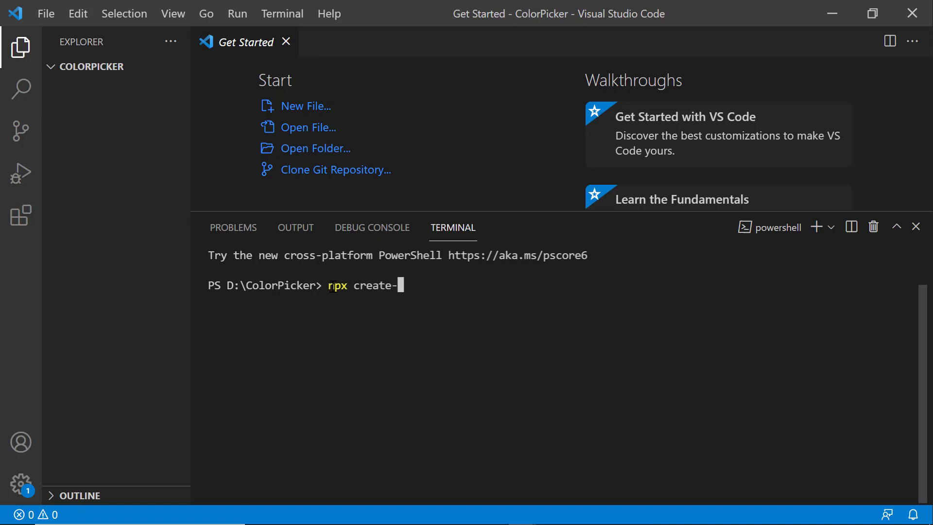
type("-react-app myre")
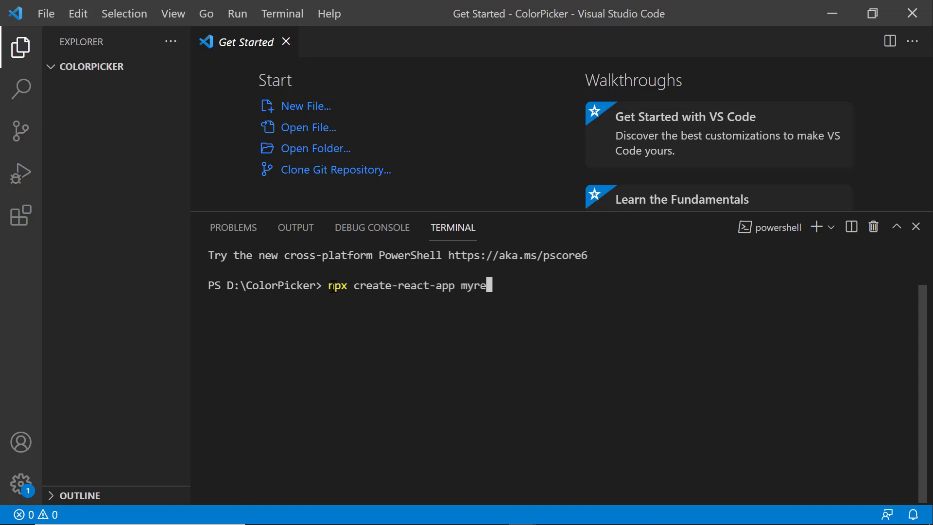
type("acta")
type("pp ")
type("-")
type("-template typescript")
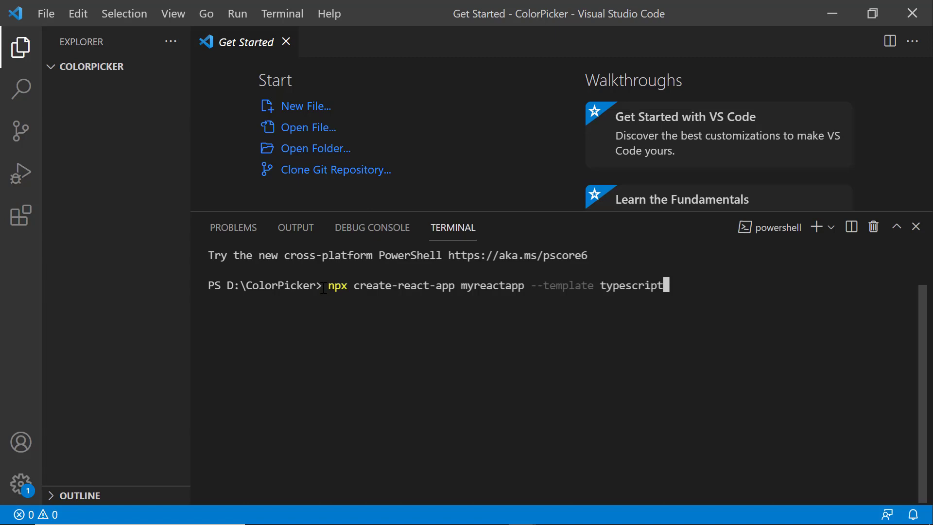
key("Return")
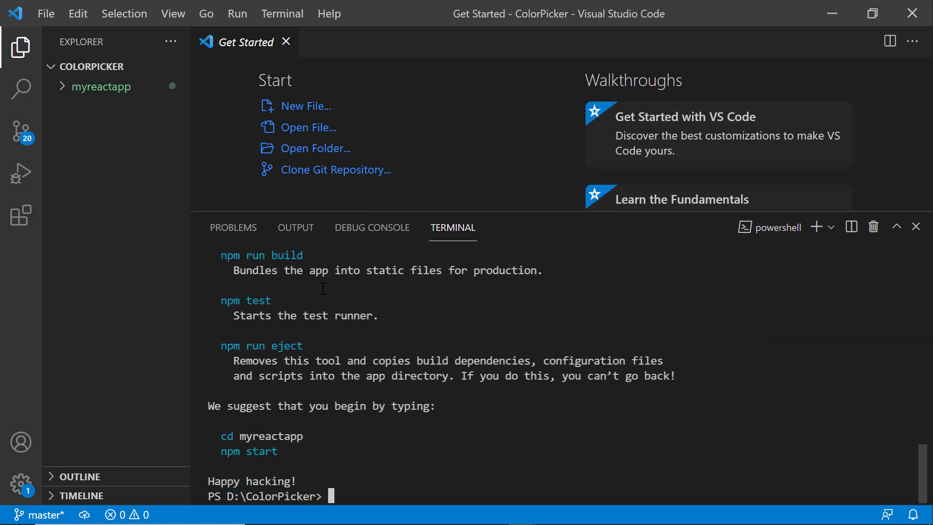
type("cd ")
type("myrea")
type("ct")
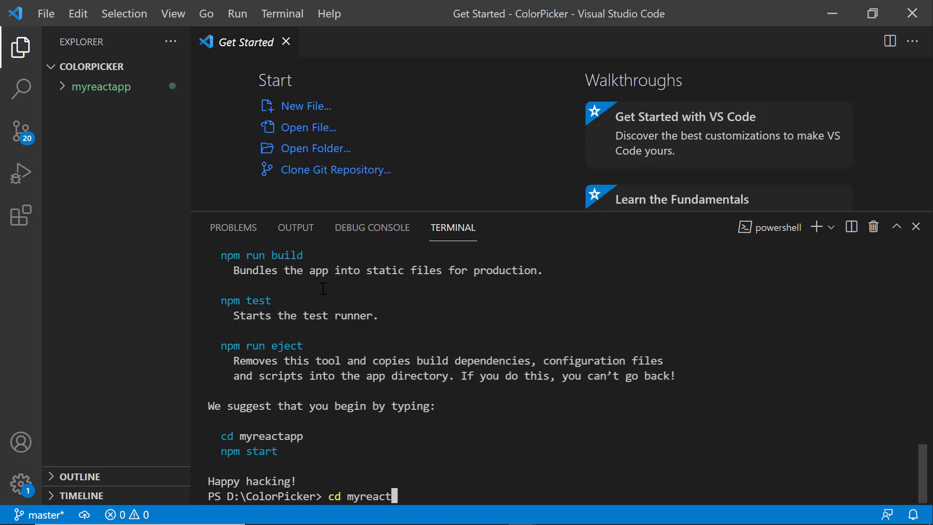
type("app")
key("Return")
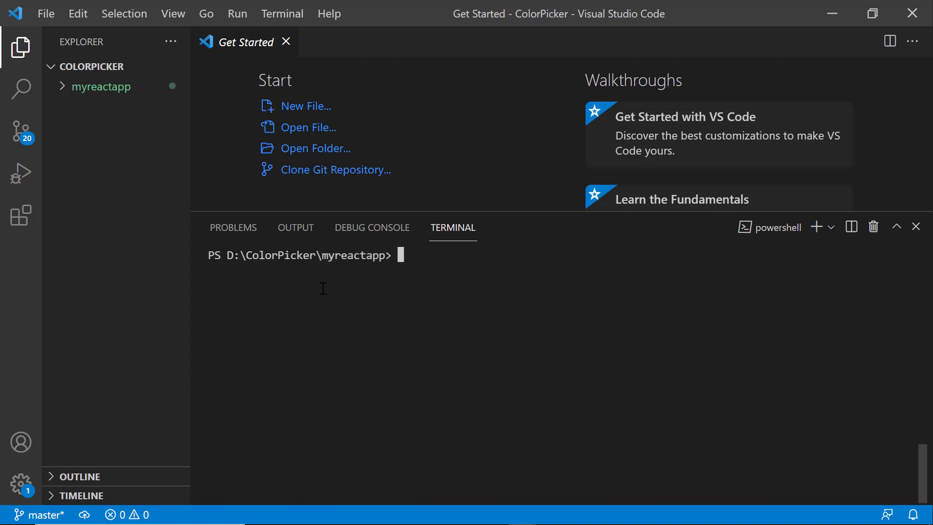
type("npm i")
type("nstall @s")
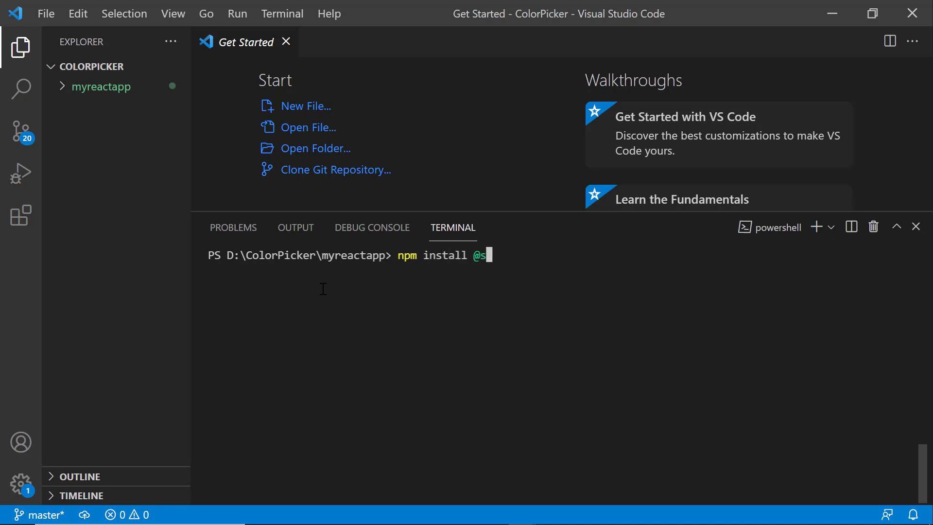
type("yncfus")
type("ion/")
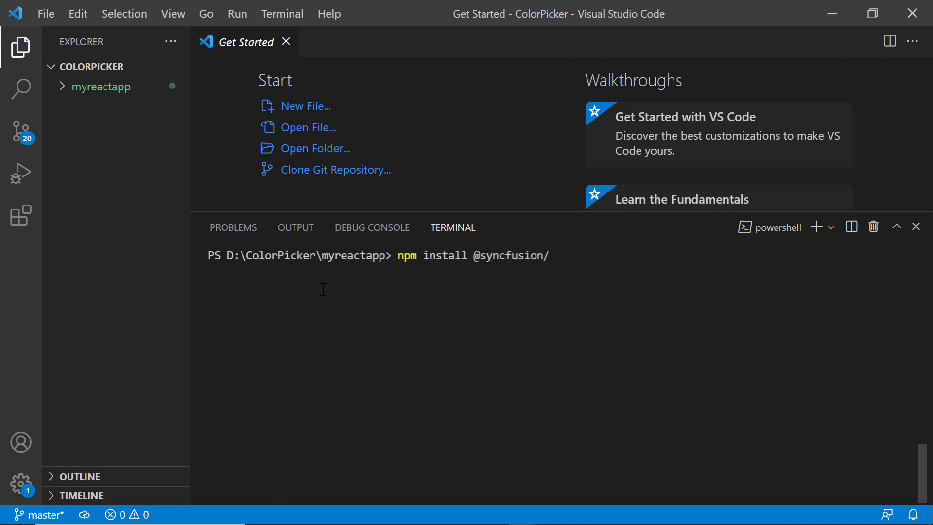
type("ej2-react-inputs --save")
key("Return")
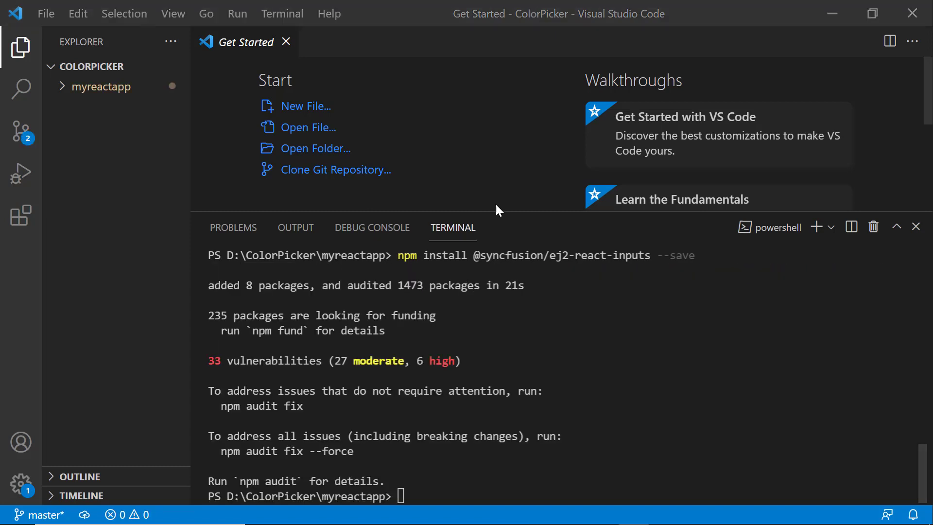
left_click_drag(495, 210, 486, 474)
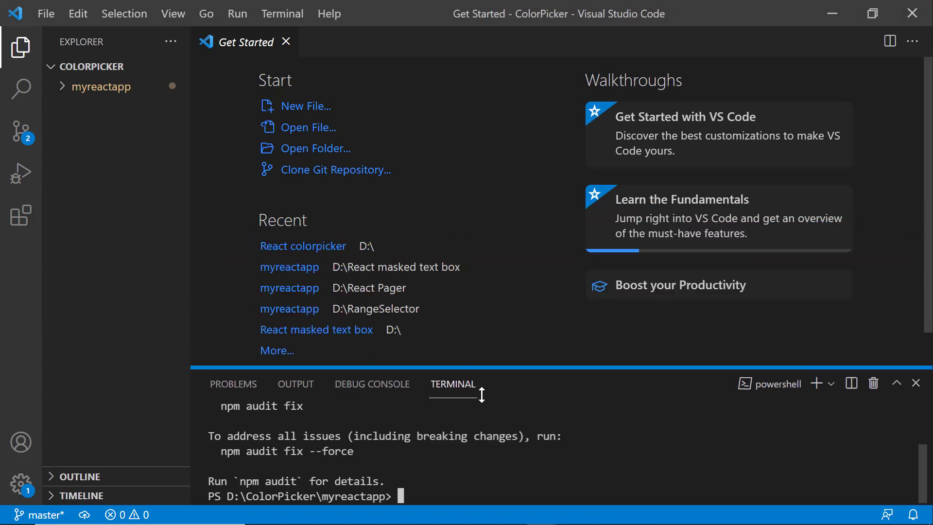
left_click(102, 86)
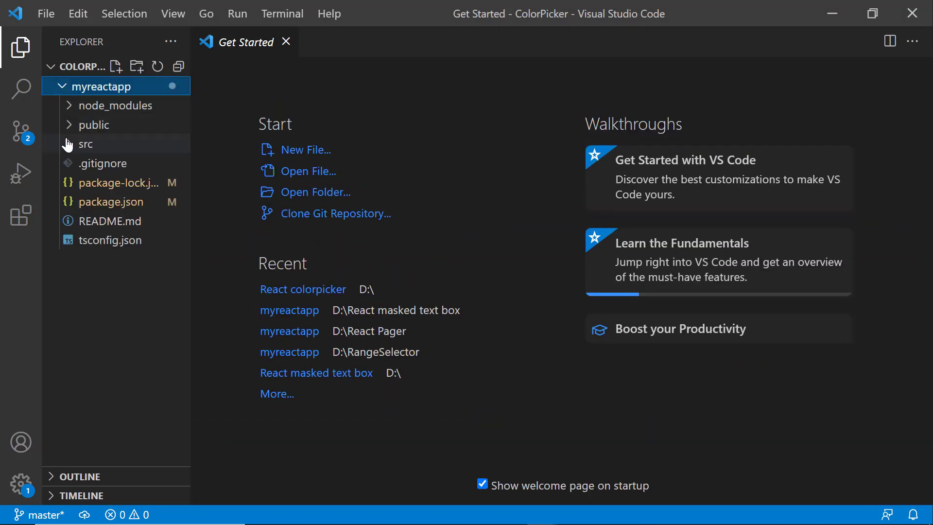
left_click(85, 143)
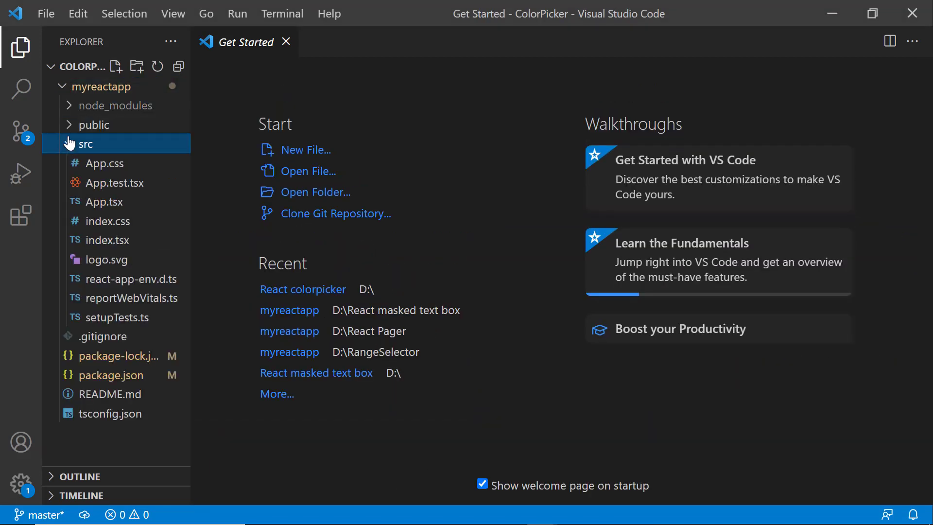
left_click(110, 245)
left_click(583, 151)
key("Return")
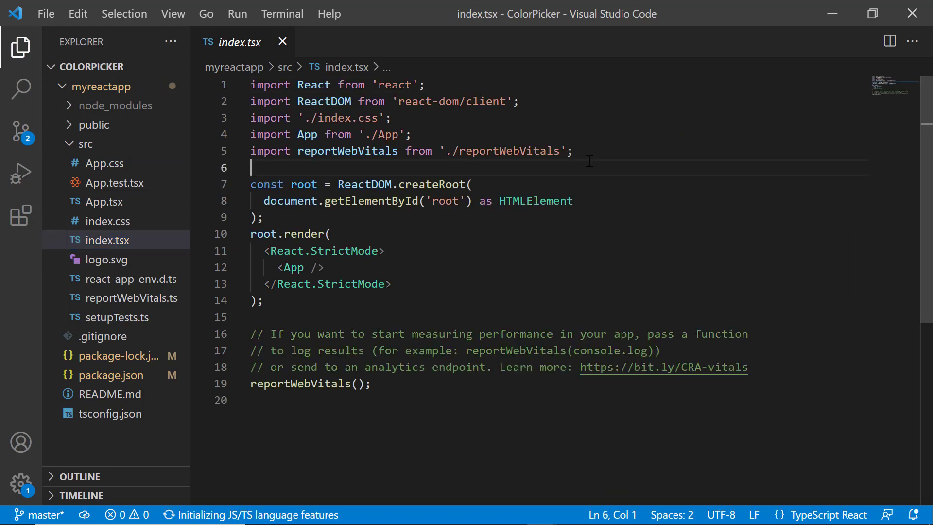
type("import {")
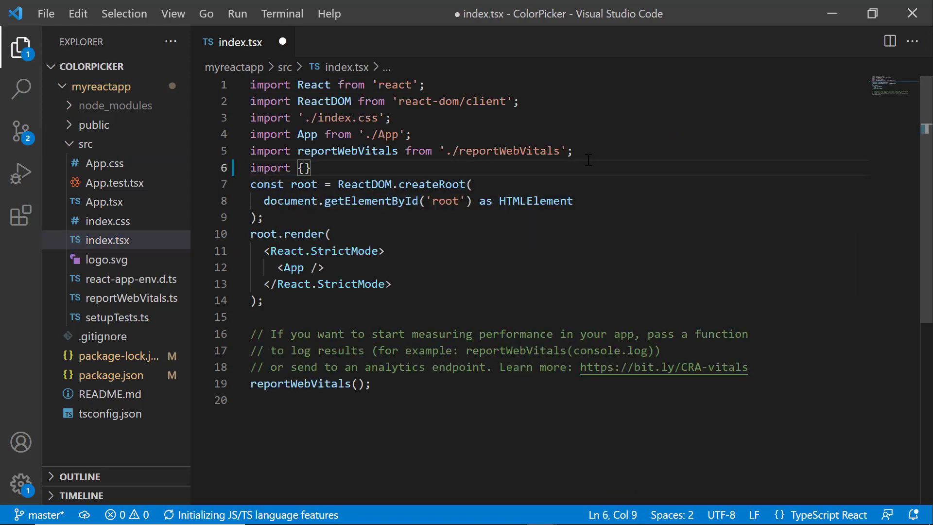
type("regi")
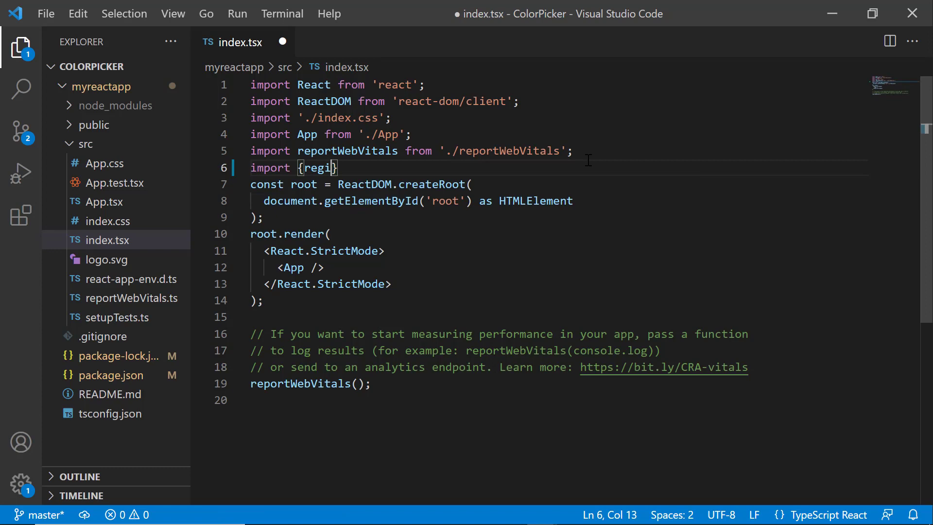
type("sterLicense")
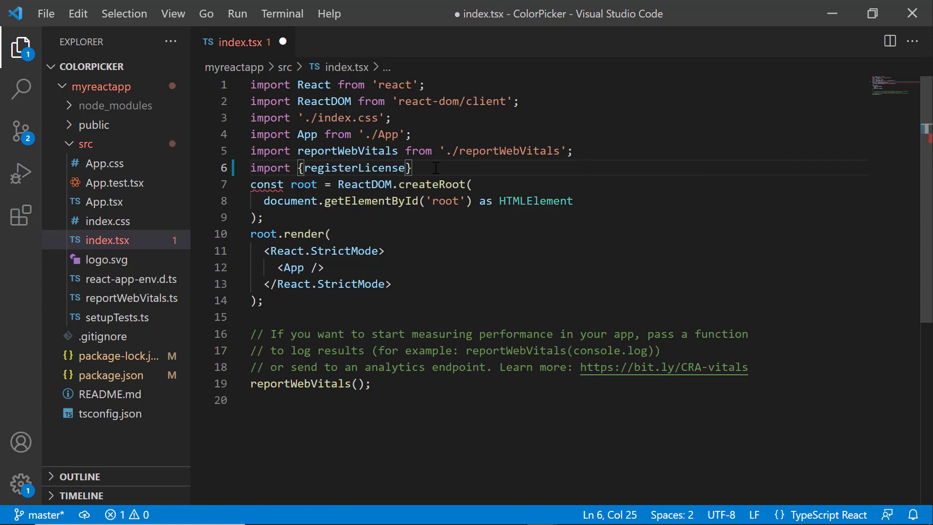
key("End")
type("from '@")
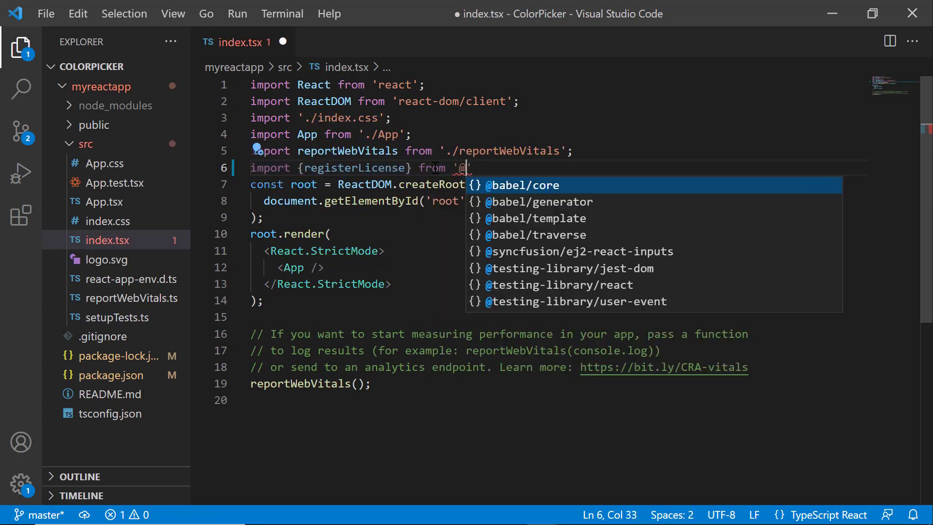
type("sync")
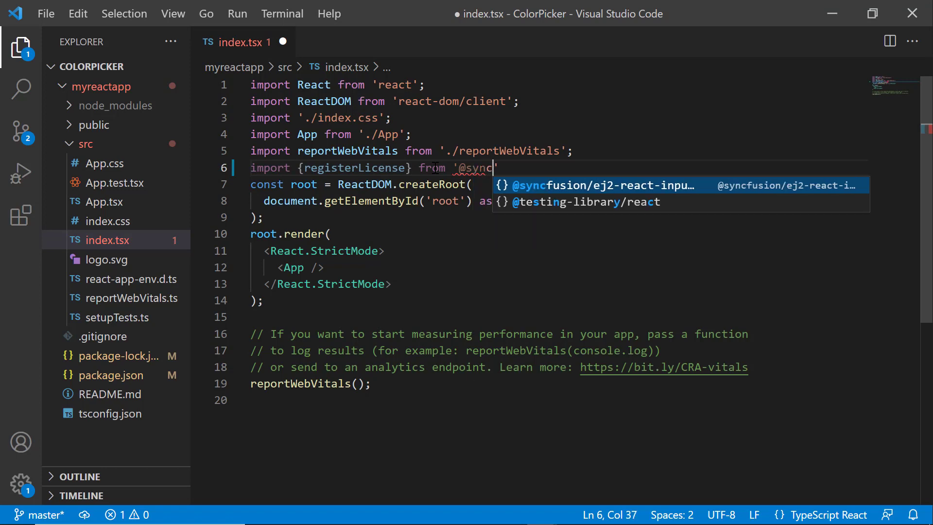
type("fusion/")
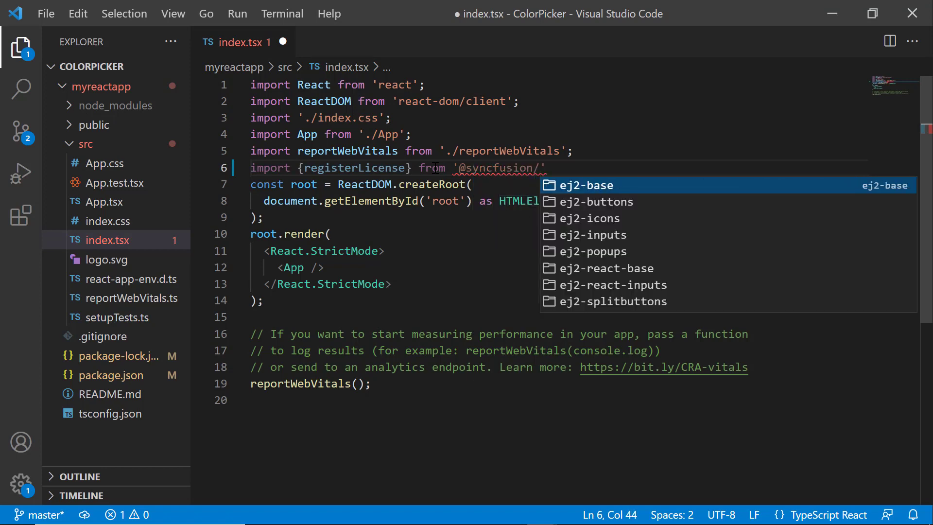
key("Return")
key("End")
type(";")
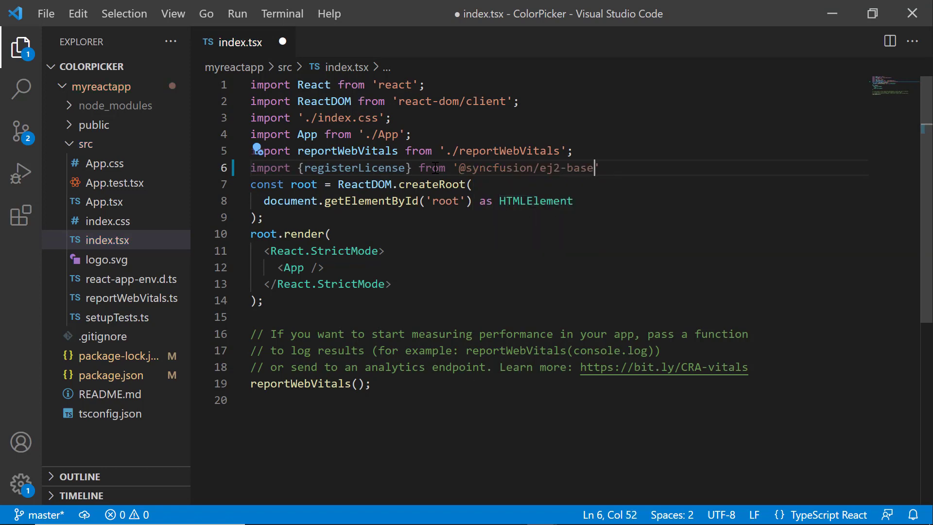
Call registerLicense with the pasted license key and save index.tsx
key("Return")
type("re")
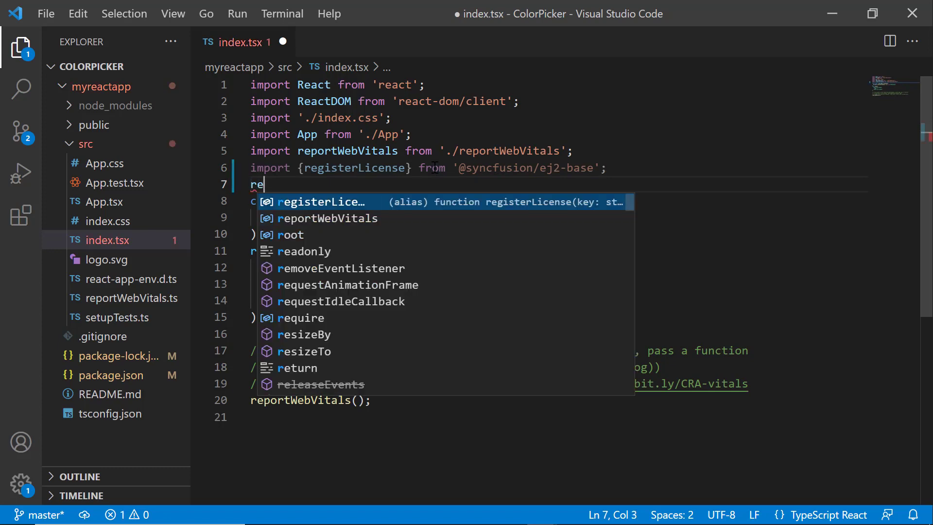
key("Return")
type("(\"\"")
key("Left")
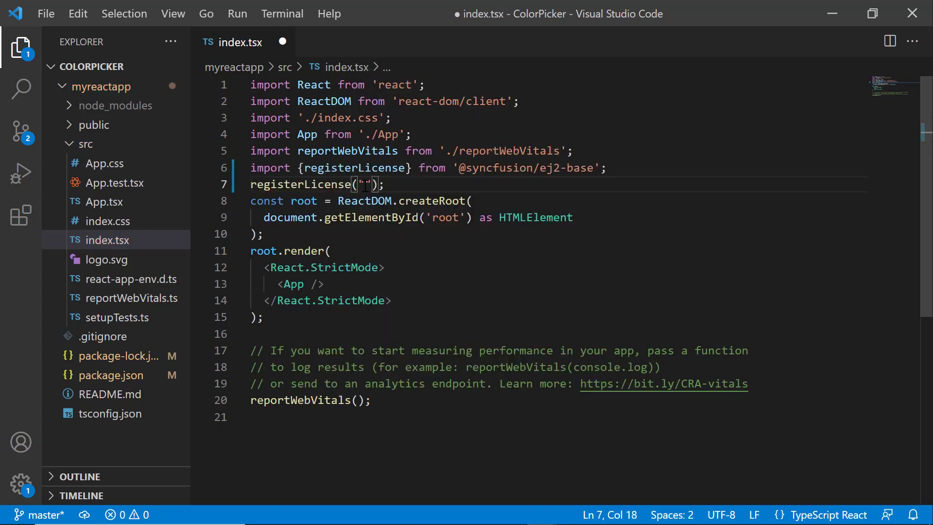
key("ctrl+v")
scroll(364, 186, "left", 2)
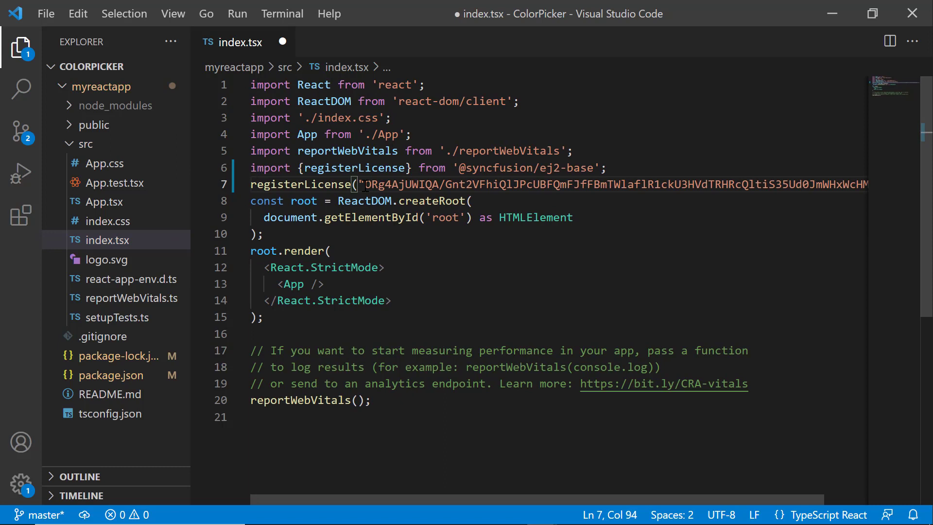
key("ctrl+s")
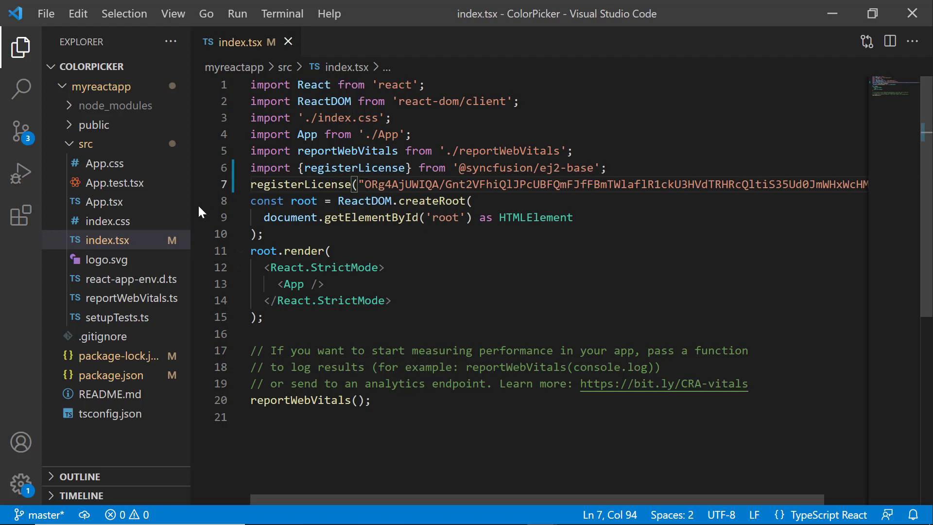
Strip the starter markup and React/logo imports from App.tsx, and import ColorPickerComponent
left_click(104, 201)
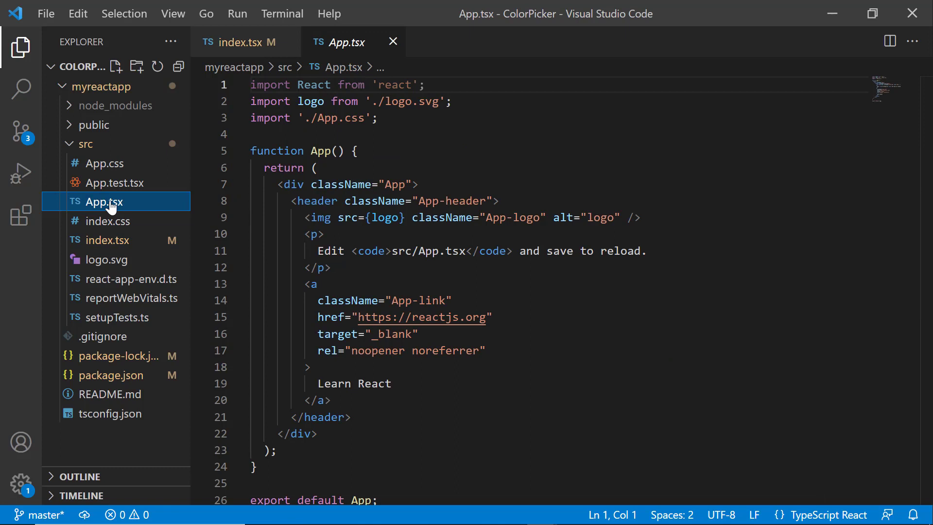
left_click_drag(350, 417, 251, 184)
key("Delete")
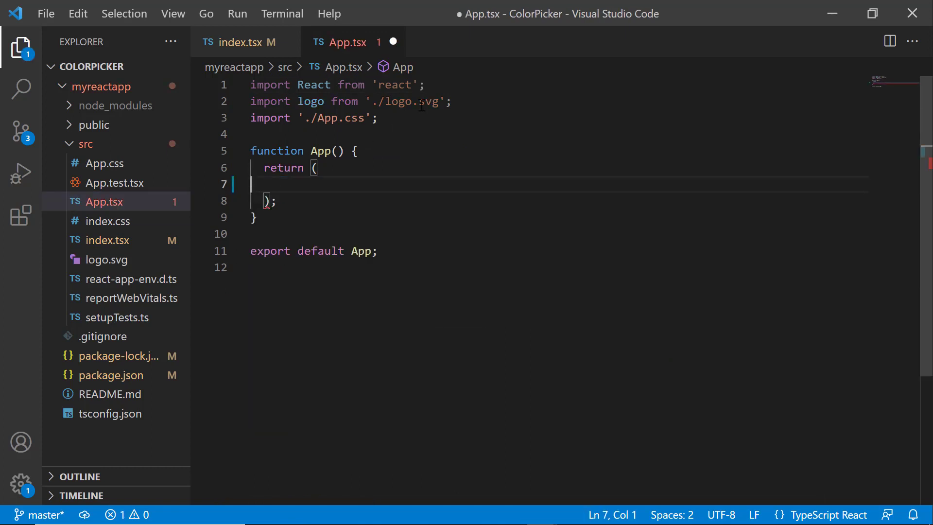
left_click_drag(452, 101, 250, 85)
key("Delete")
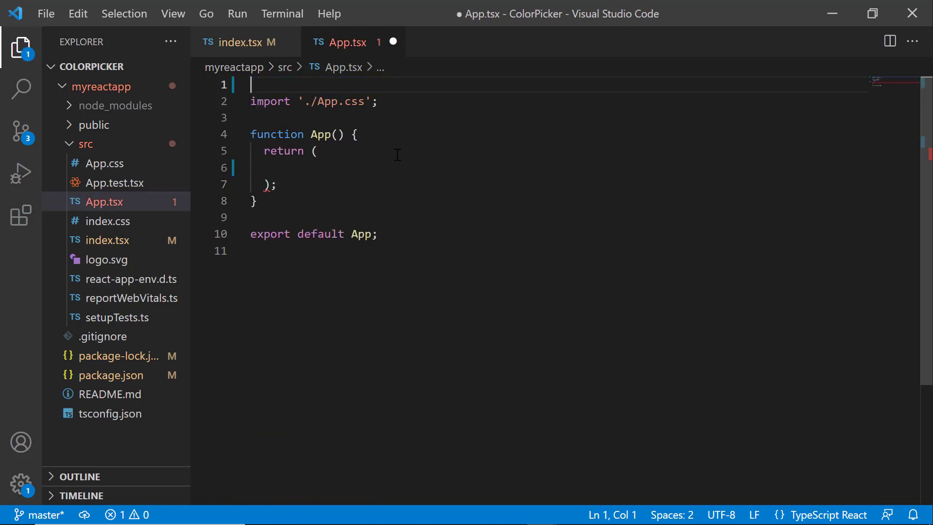
type("impor")
type("t ")
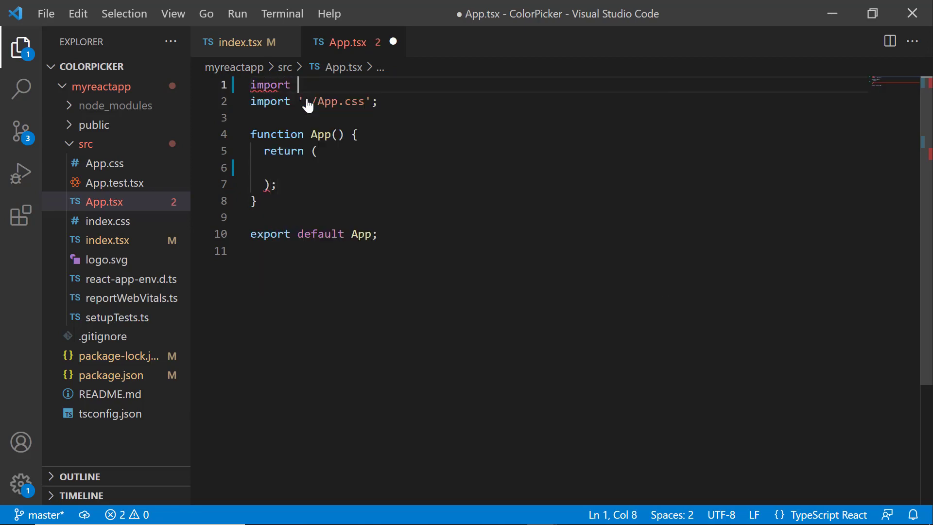
type("{C")
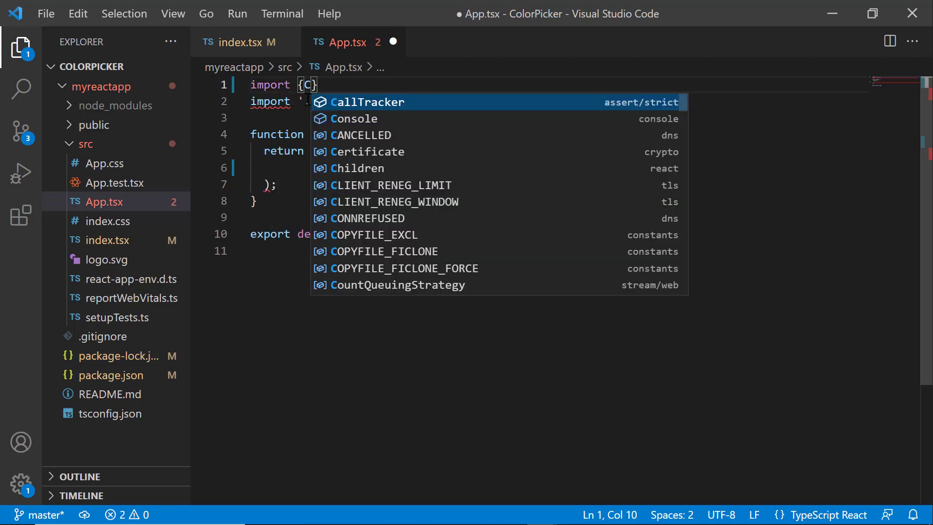
type("olorP")
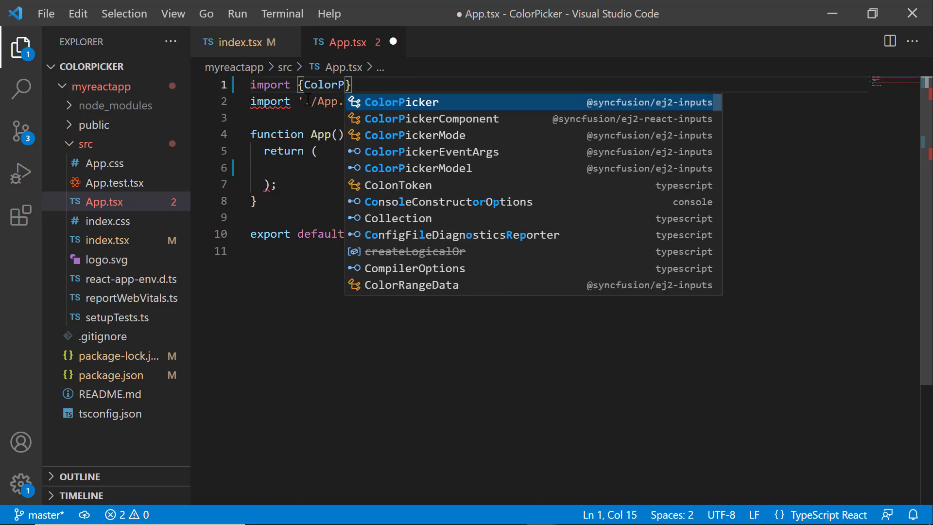
key("Down")
key("Return")
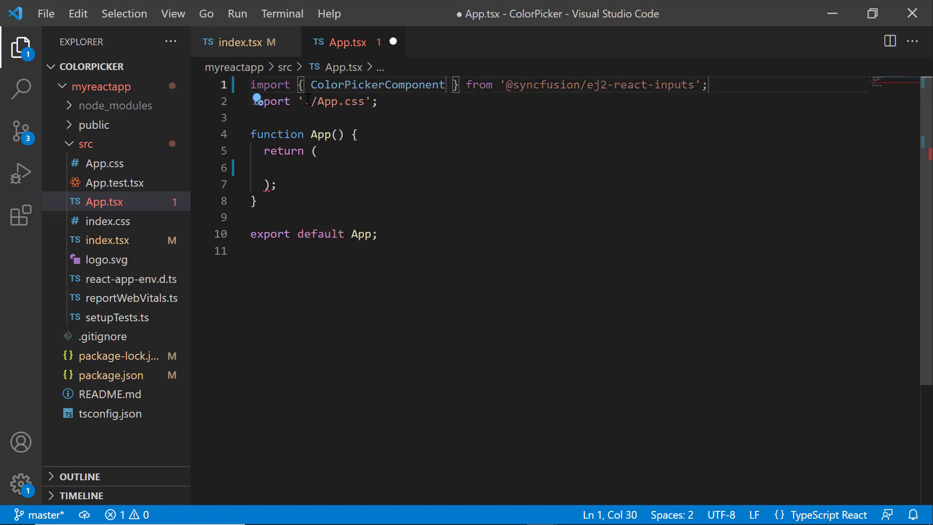
Give the returned div id 'wrapper' and add an h4 'Choose a color' heading
left_click(342, 168)
type("<di")
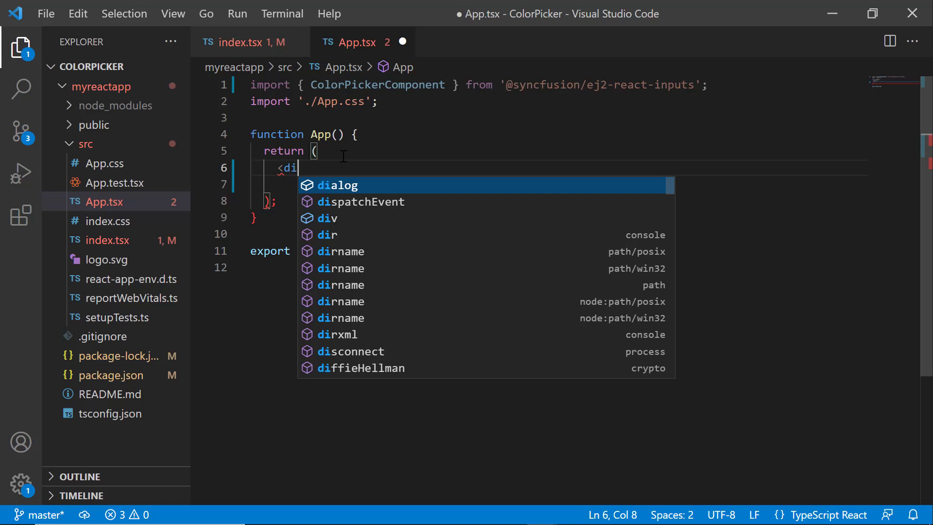
type("v>")
key("Return")
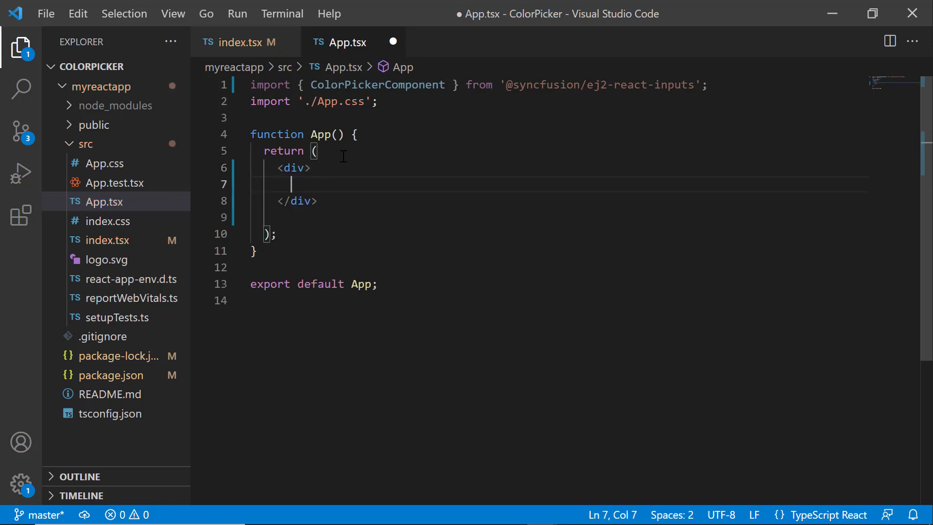
left_click(304, 168)
type("id")
type("='wrap")
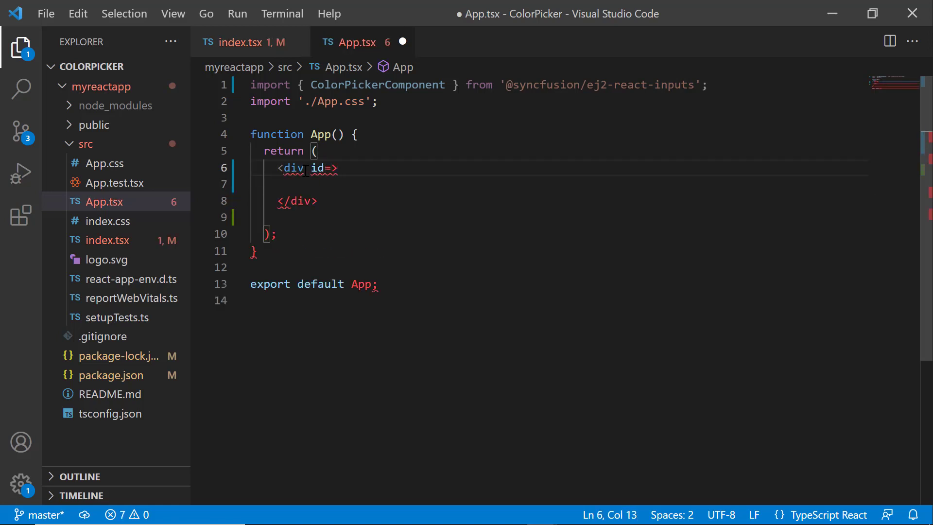
type("per")
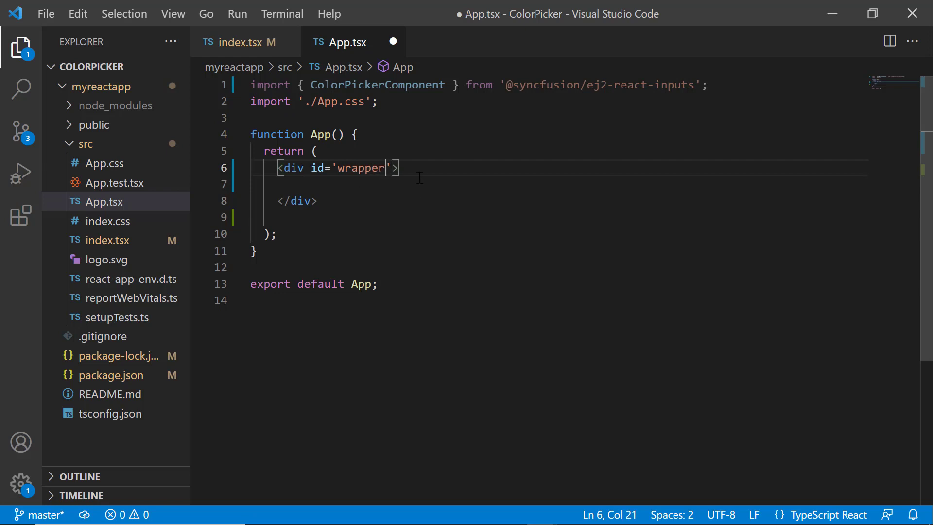
key("End")
key("Return")
type("<h4")
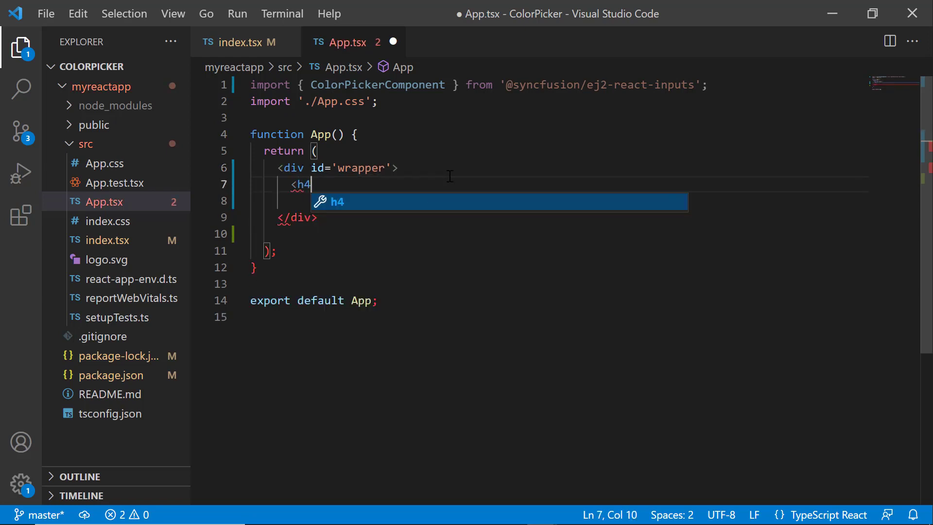
type("></h4>")
key("ctrl+s")
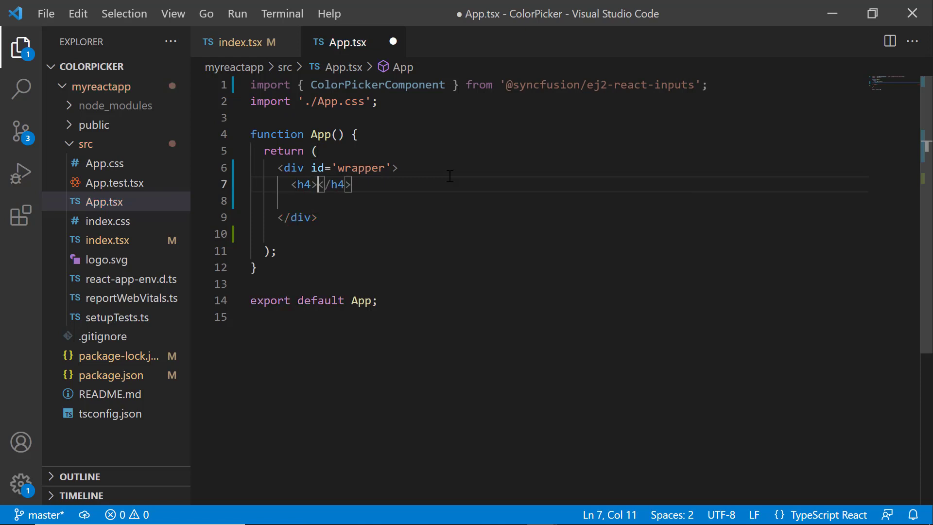
type("C")
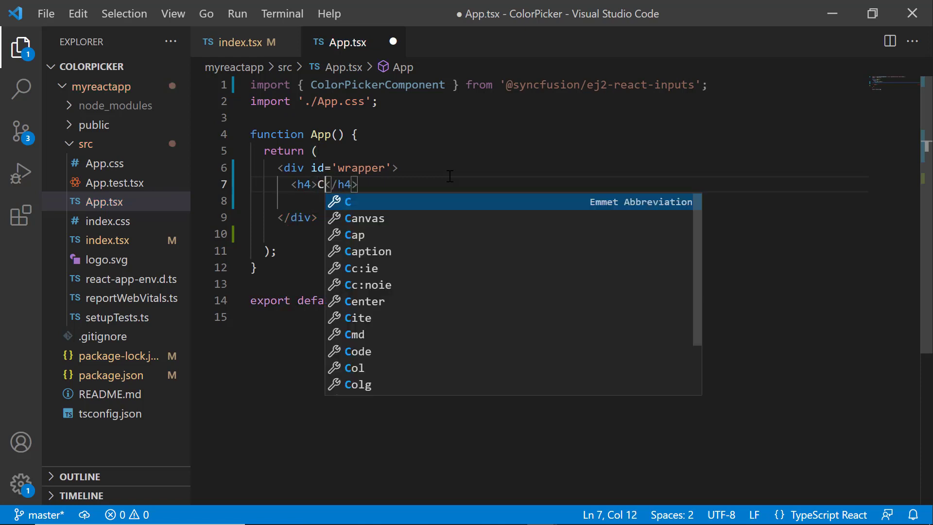
type("hoose ")
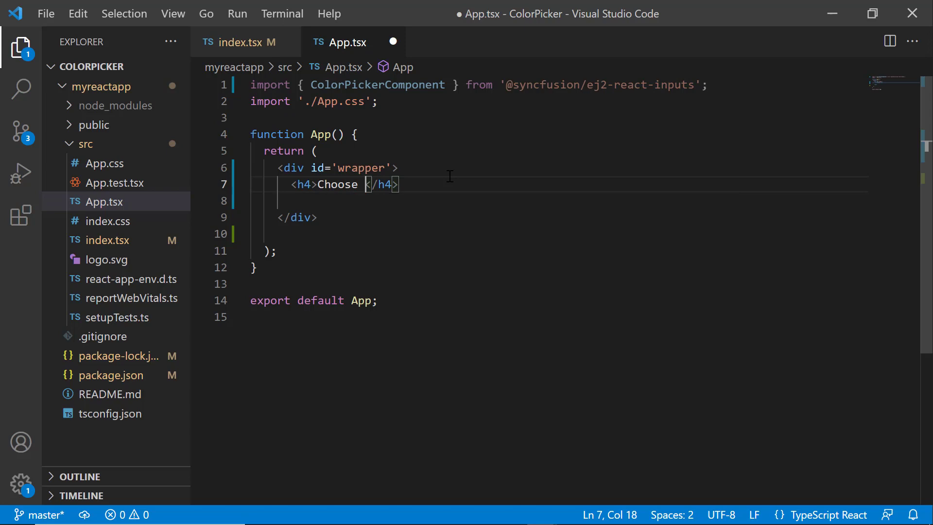
type("a color")
Add a ColorPickerComponent below the heading and save App.tsx
key("Down")
key("Home")
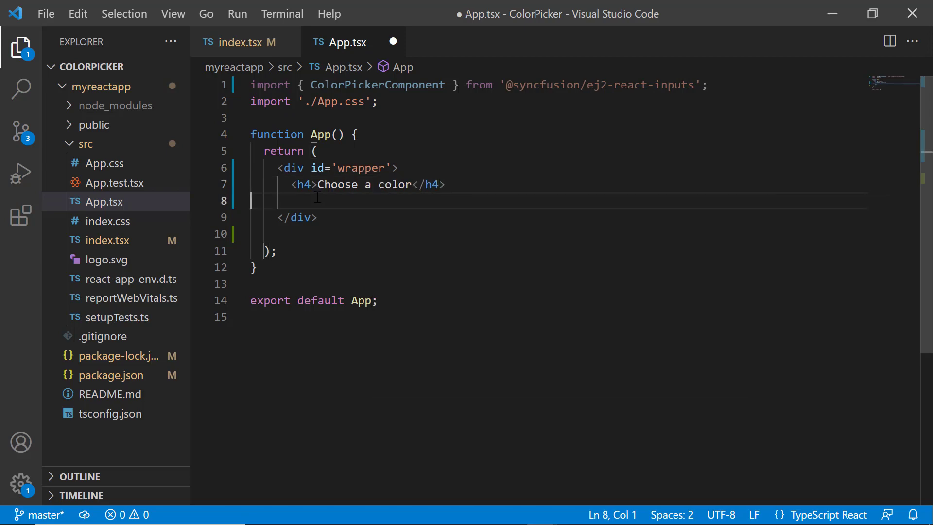
key("Tab")
key("Tab")
type("<co")
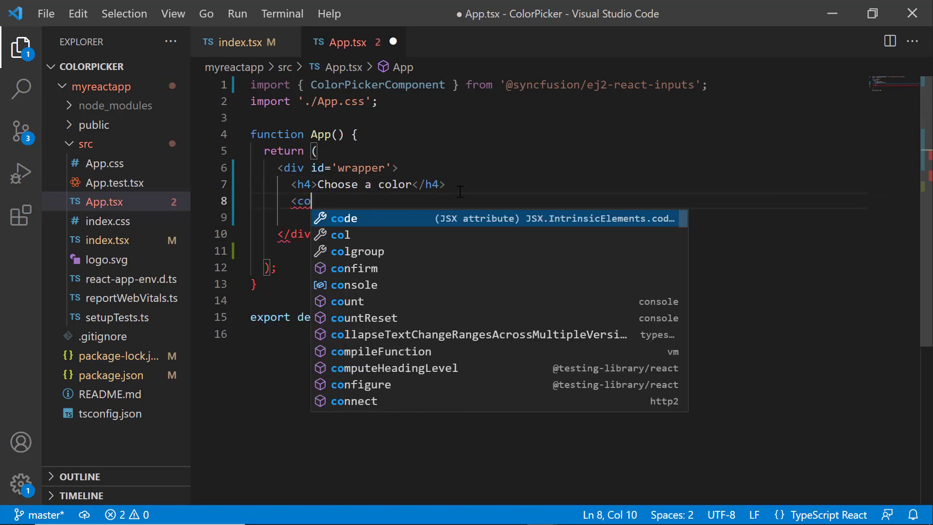
type("lo")
key("Return")
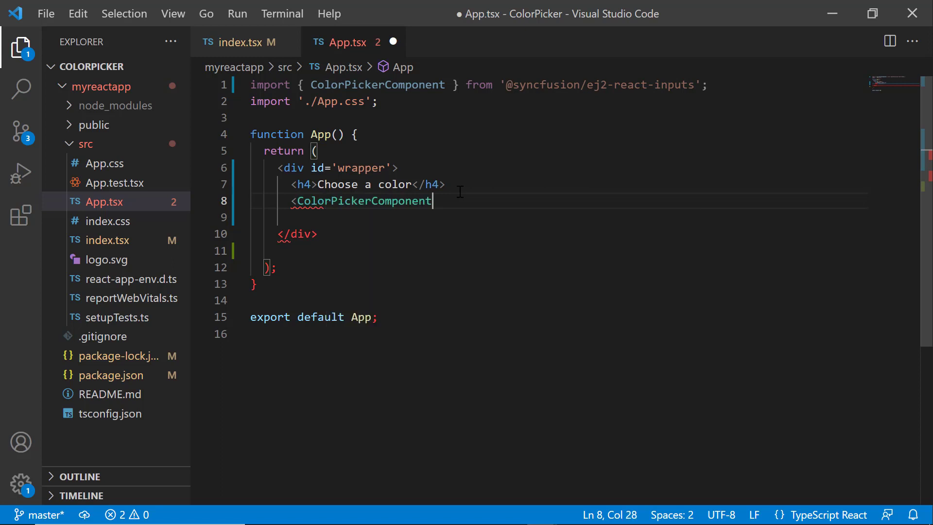
type("></ColorPickerComponent>")
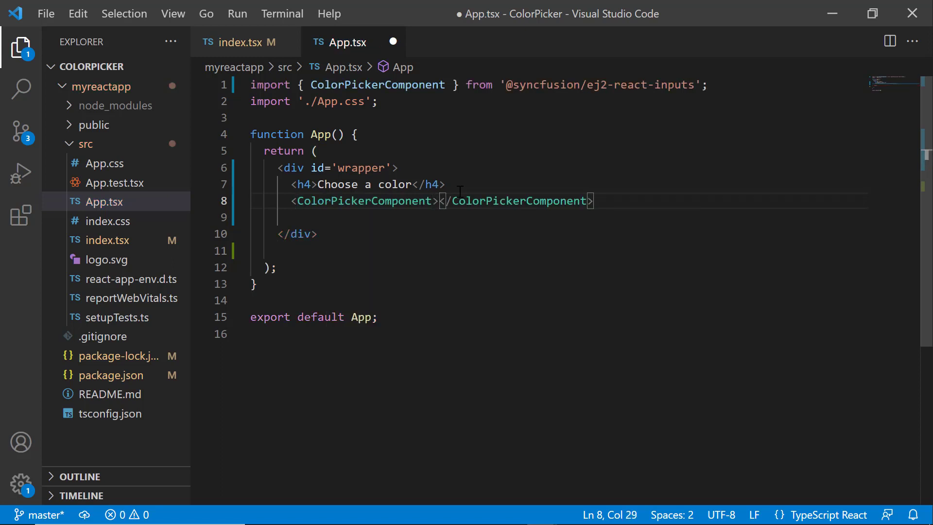
key("Return")
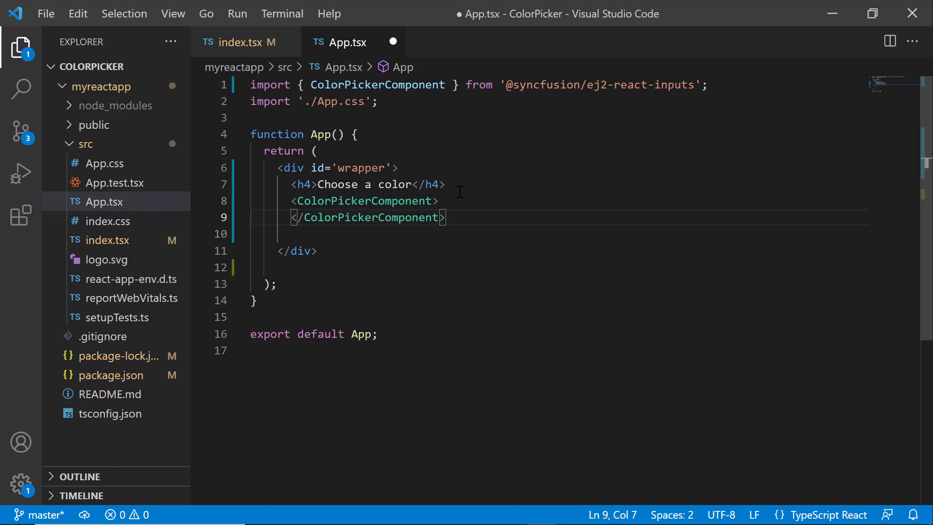
key("ctrl+s")
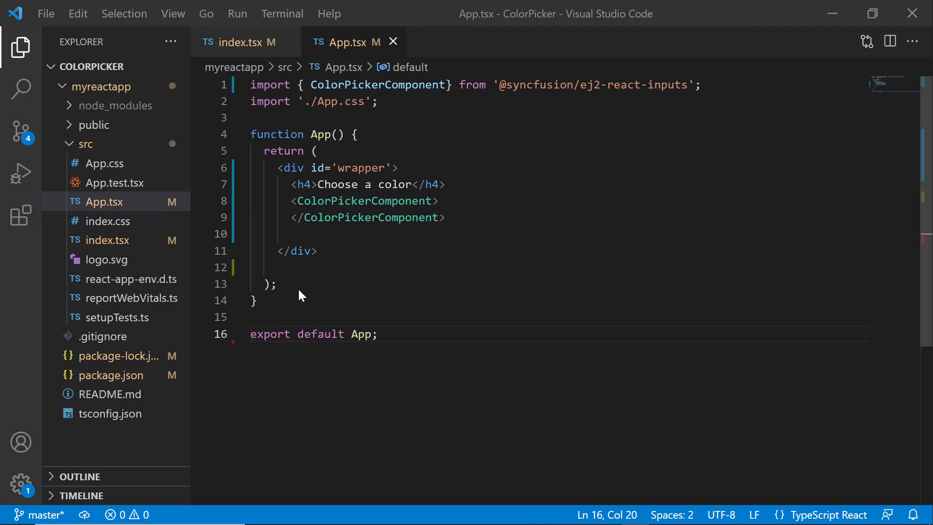
left_click(80, 125)
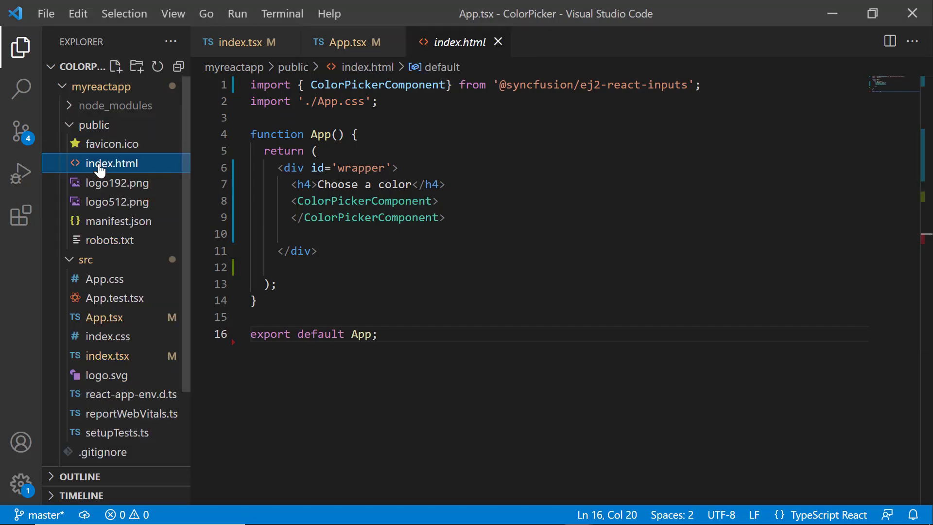
Add the Syncfusion material stylesheet link to index.html and save it
left_click(620, 151)
key("Return")
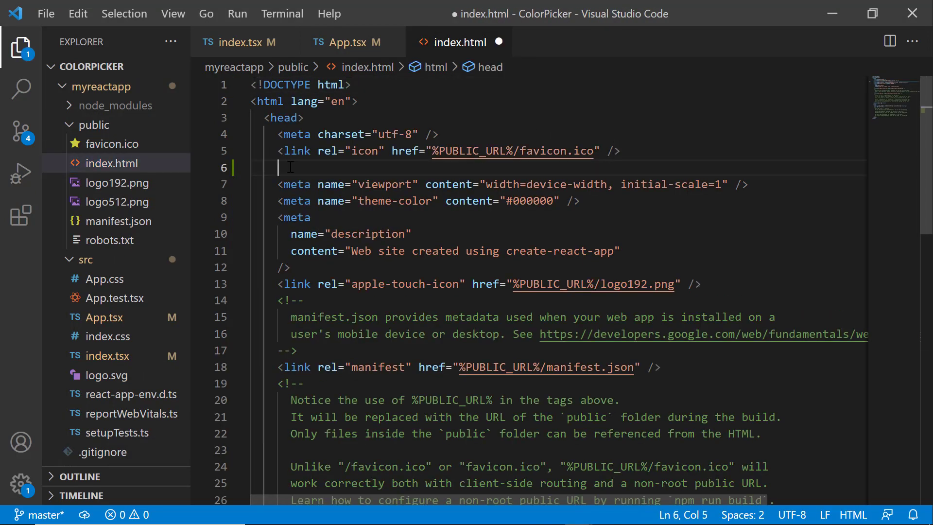
type("<link href=\"https://cdn.syncfusion.com/ej2/22.1.34/material.css\" rel=\"stylesheet\">")
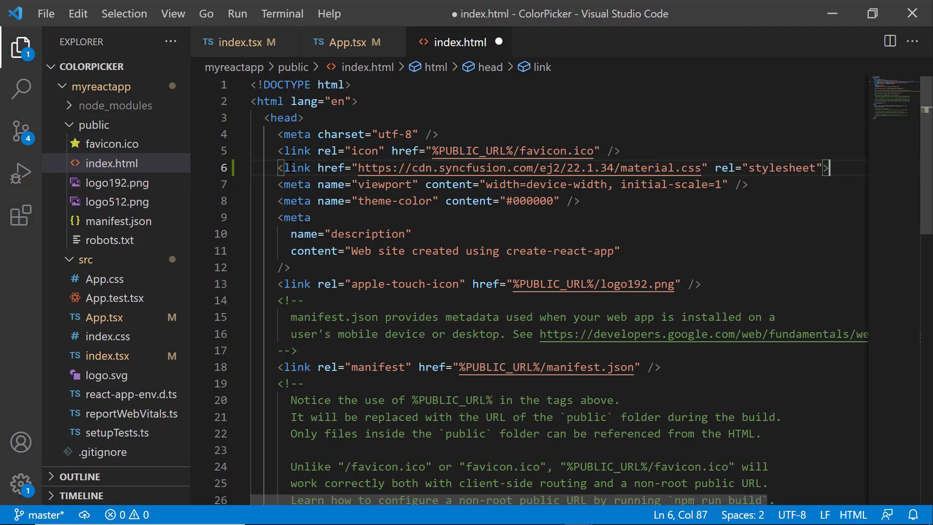
key("ctrl+s")
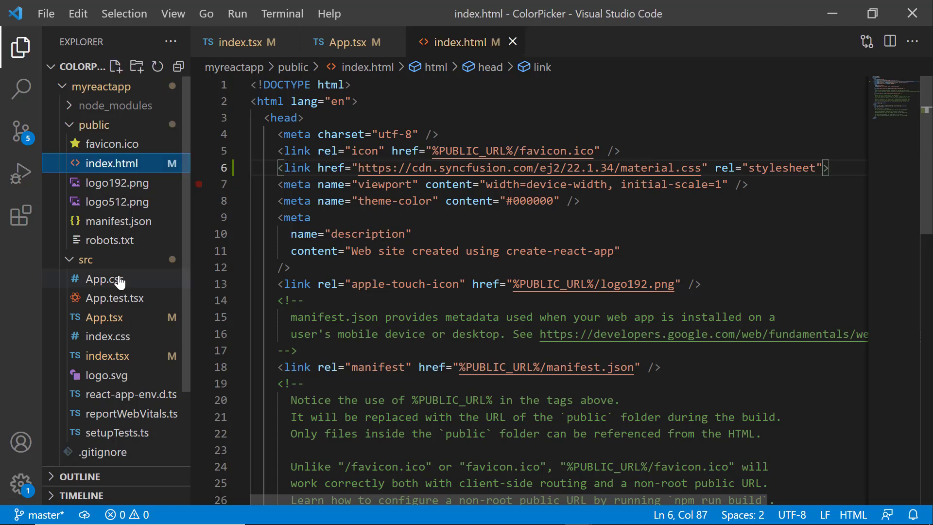
Replace App.css with a #wrapper { text-align: center; } rule and save
left_click(104, 279)
key("ctrl+a")
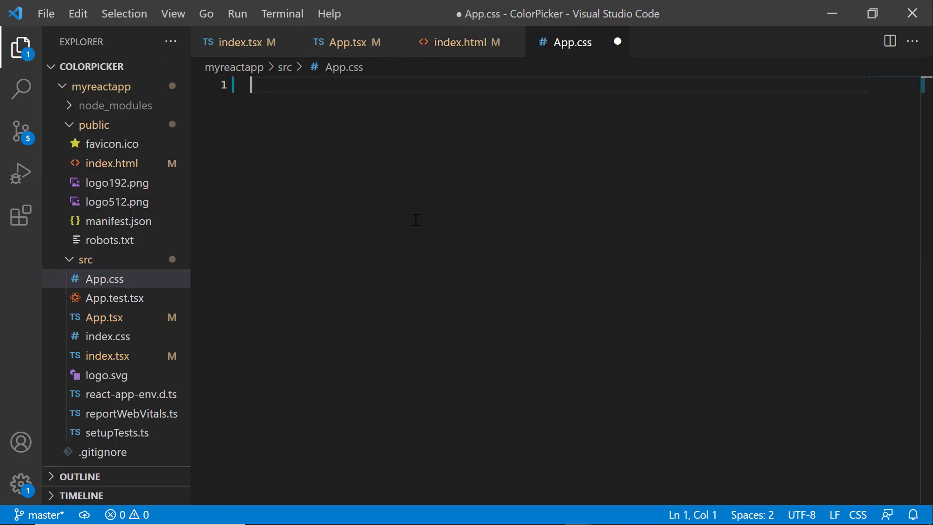
type("#wra")
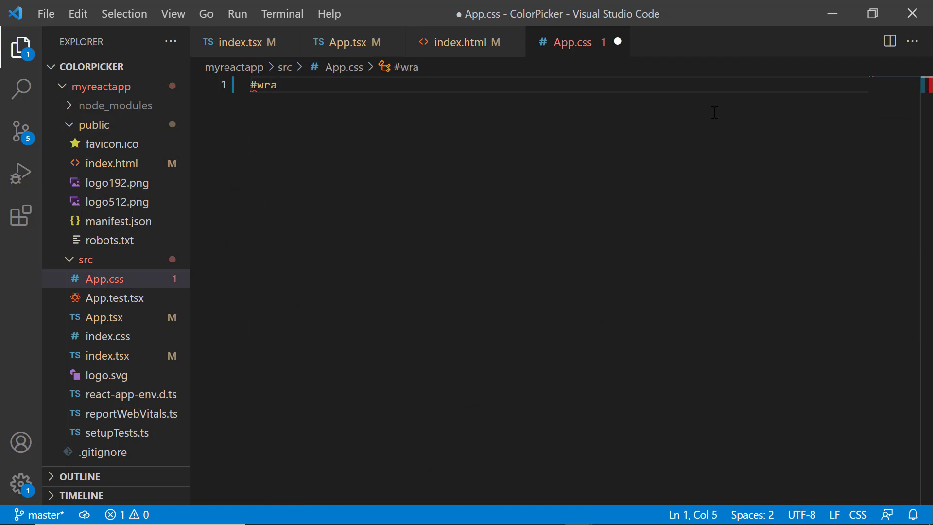
type("pper {")
key("Return")
type("te")
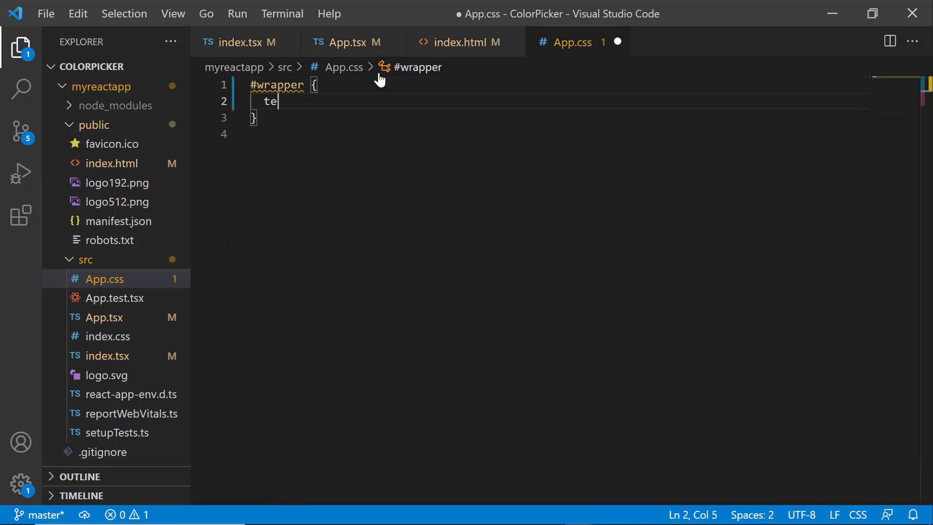
type("xa")
key("Tab")
type("center")
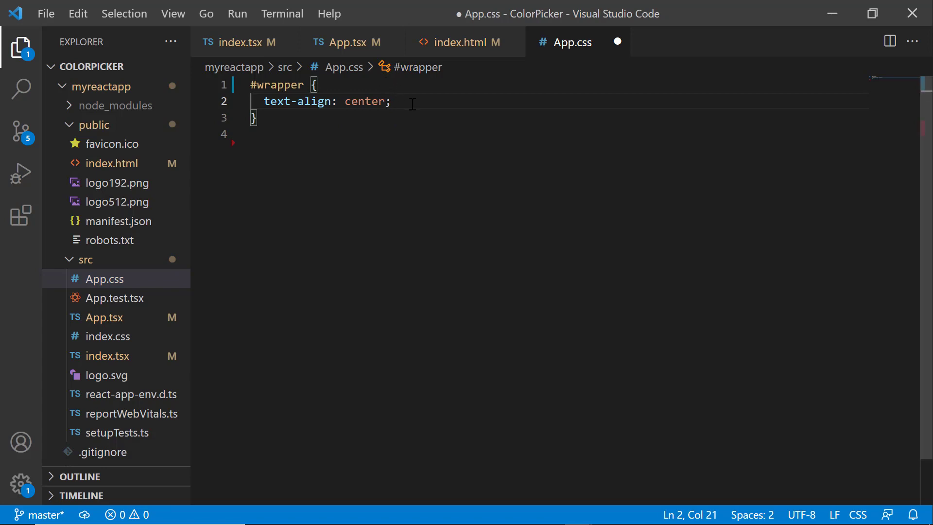
key("ctrl+s")
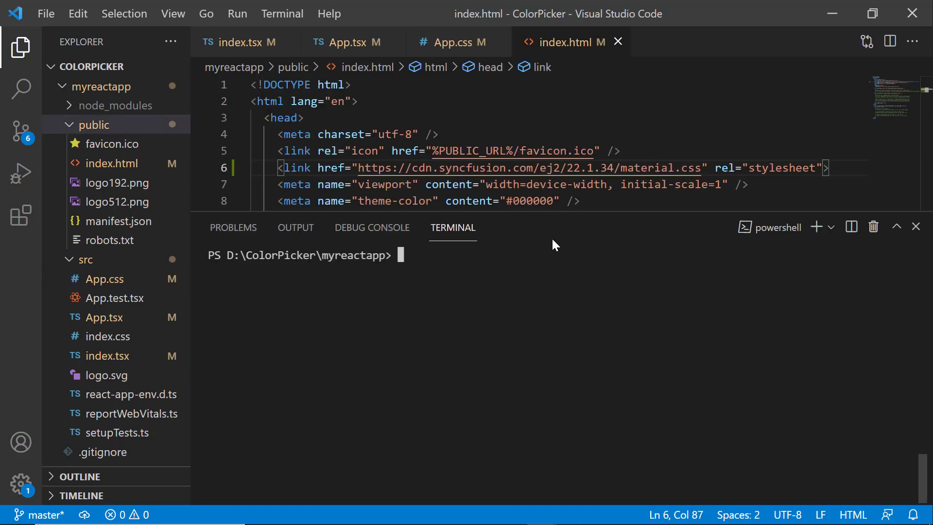
type("npm ")
type("start")
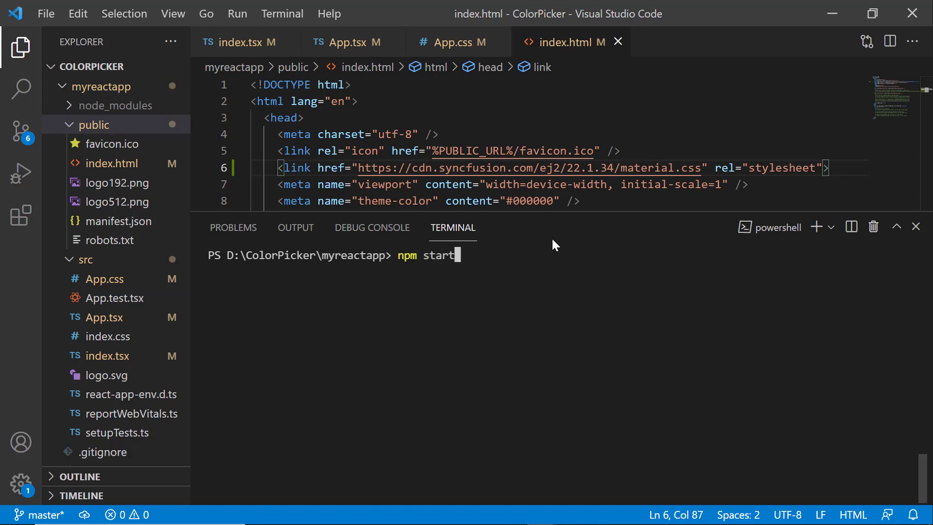
Start the dev server with npm start to show the 'Choose a color' picker
key("Return")
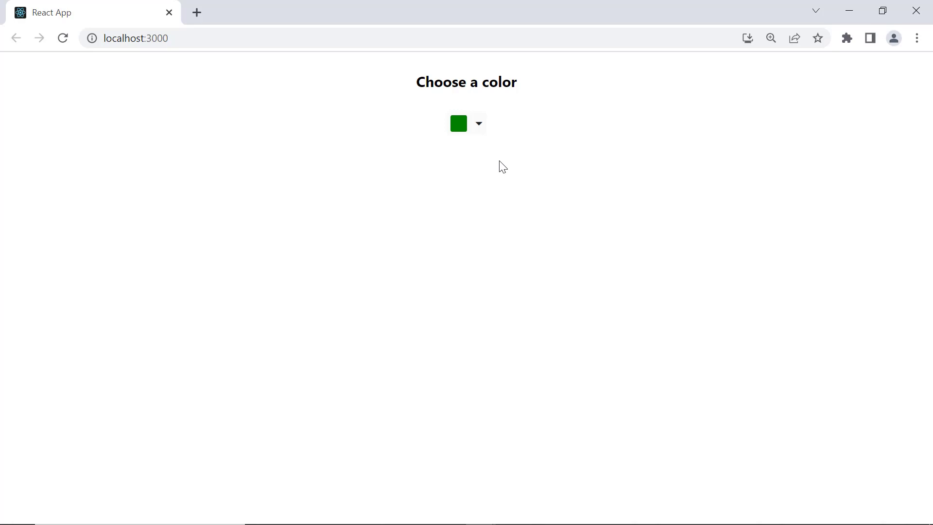
Shift the hue toward red, then apply the red palette swatch instead of green
left_click(478, 123)
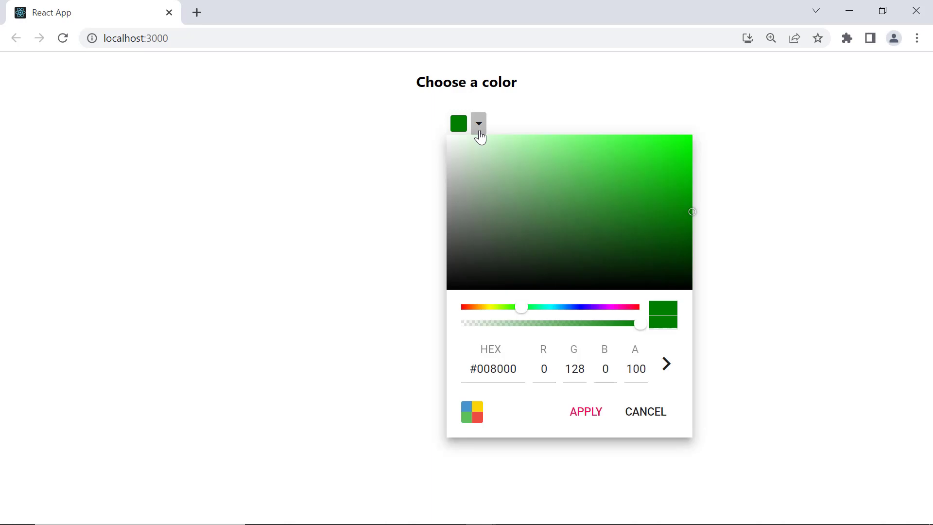
left_click_drag(620, 308, 638, 313)
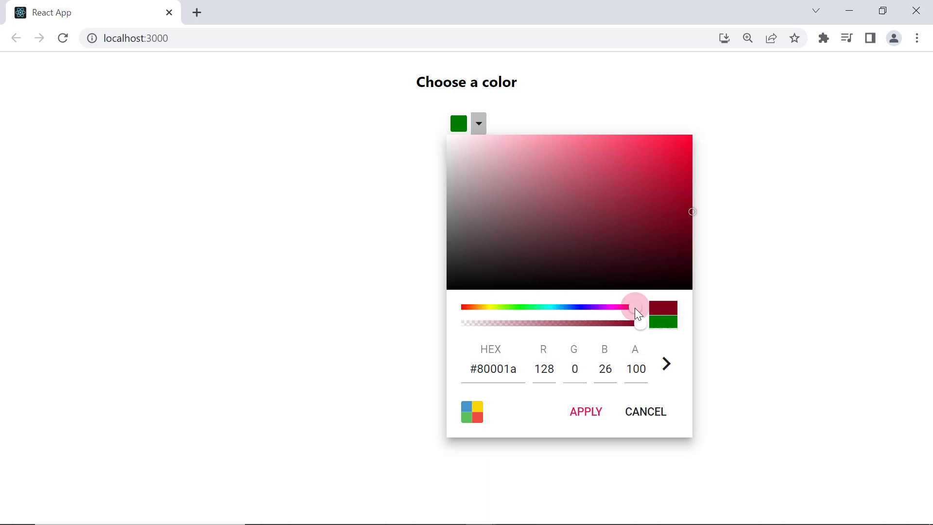
left_click(471, 412)
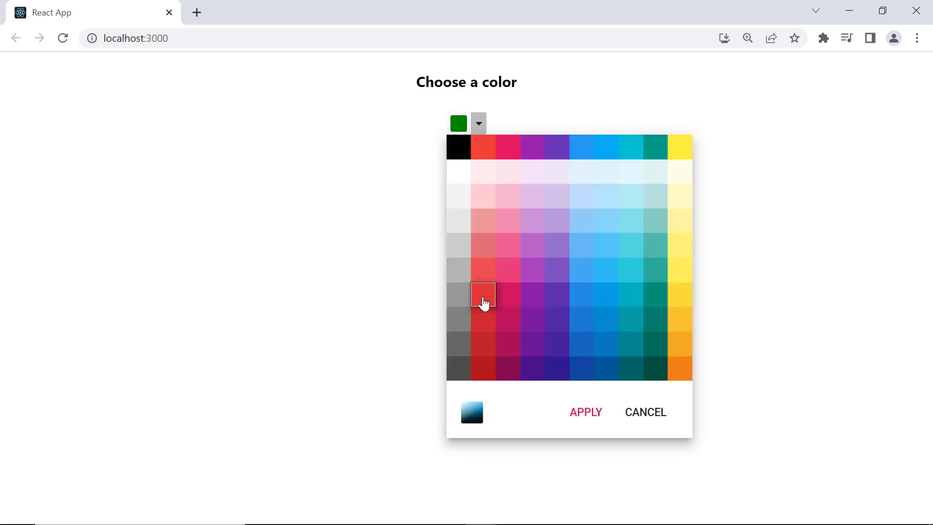
left_click(484, 299)
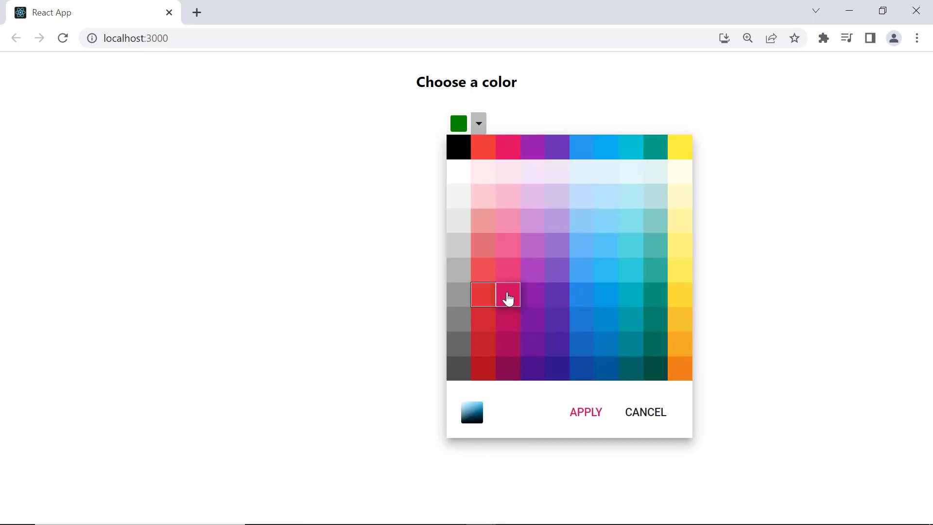
left_click(584, 413)
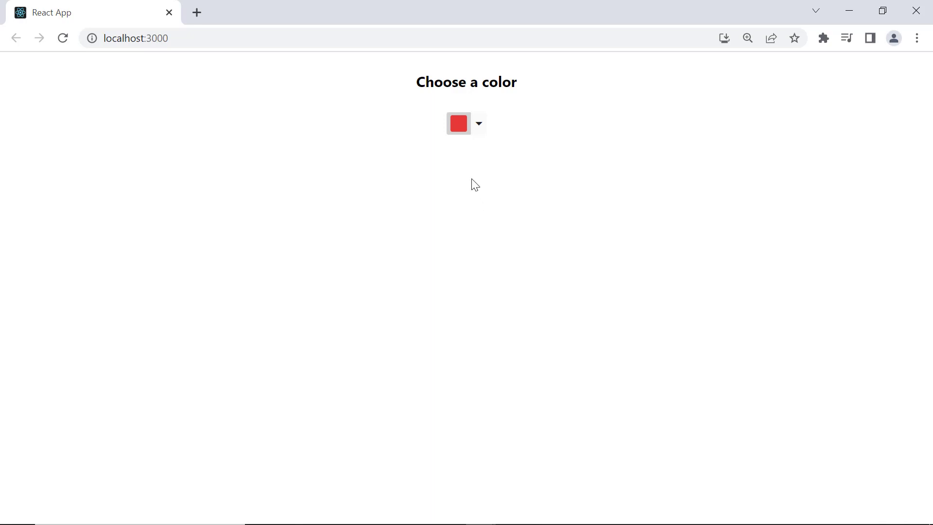
key("alt+Tab")
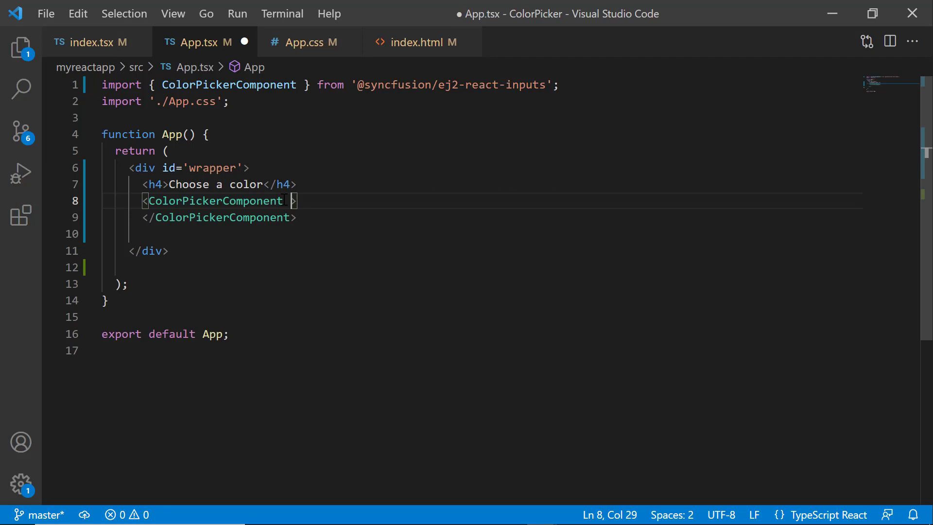
type("va")
type("lue=")
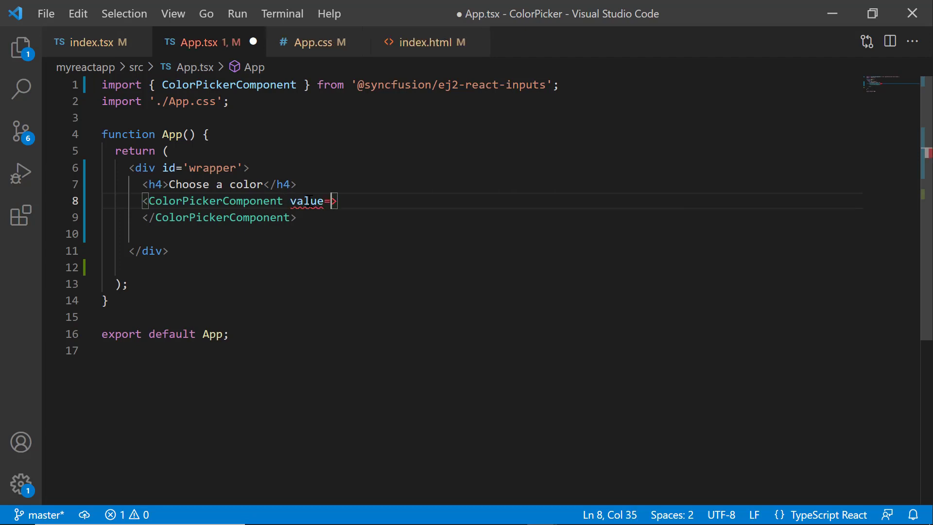
type("'")
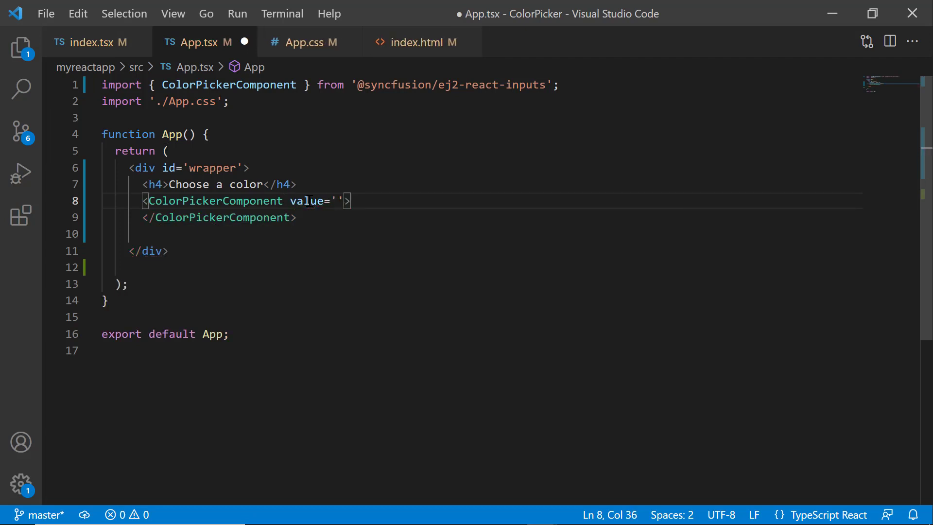
type("035a")
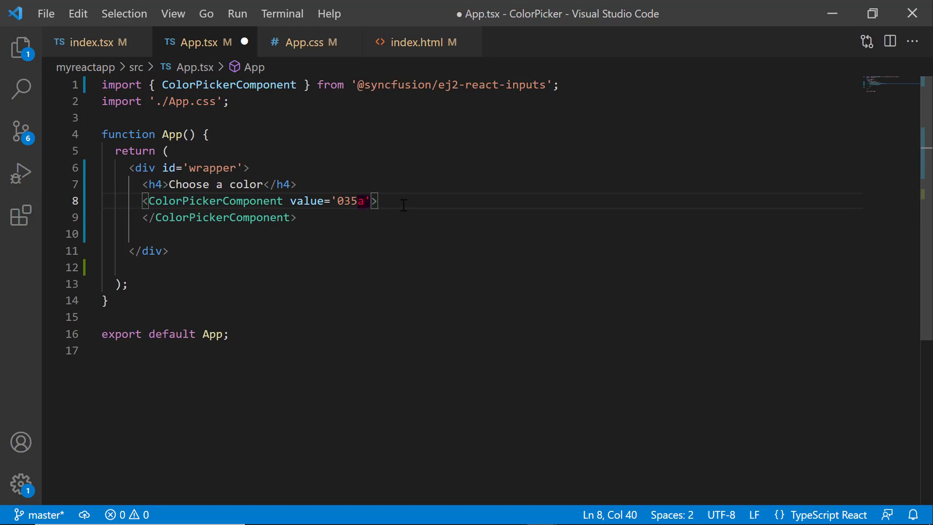
Save value='035a' on the ColorPickerComponent and view the result in Chrome
key("ctrl+s")
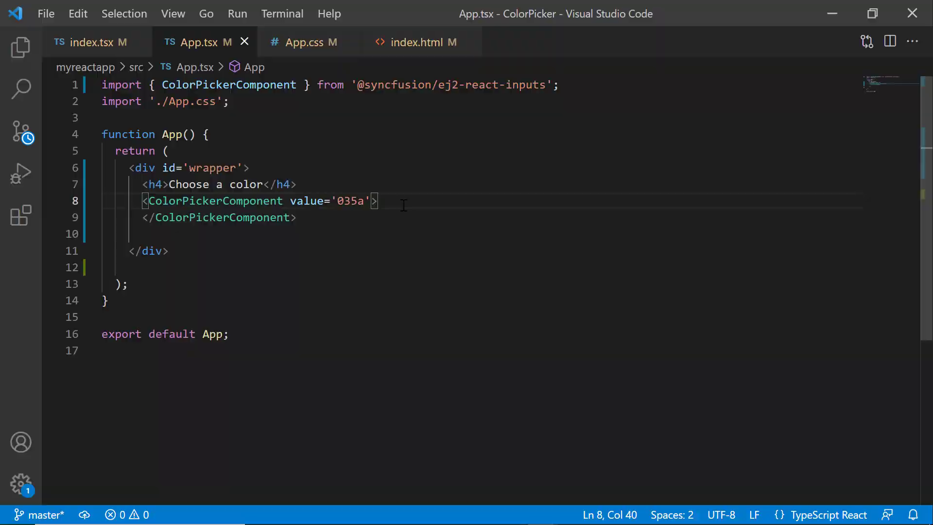
key("alt+Tab")
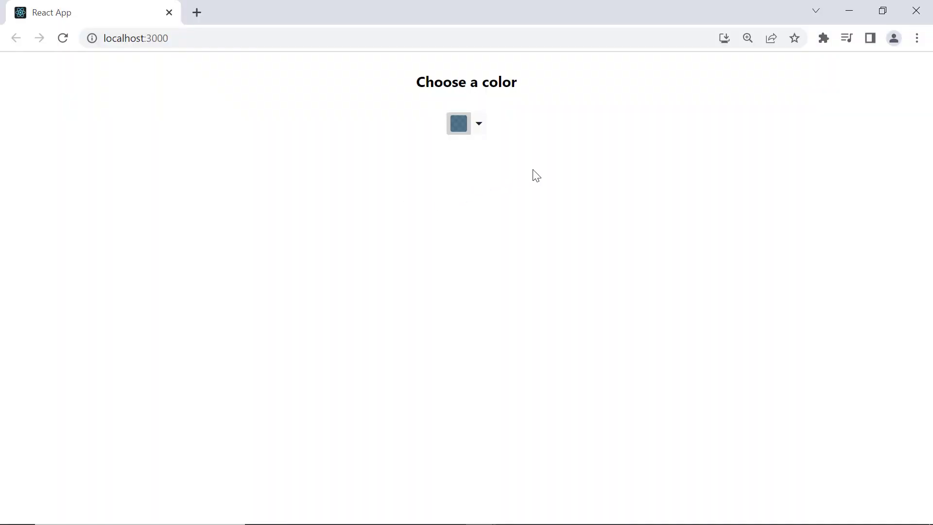
Check the blue-grey 035a colour, then add mode='Palette' to the picker and save
left_click(478, 124)
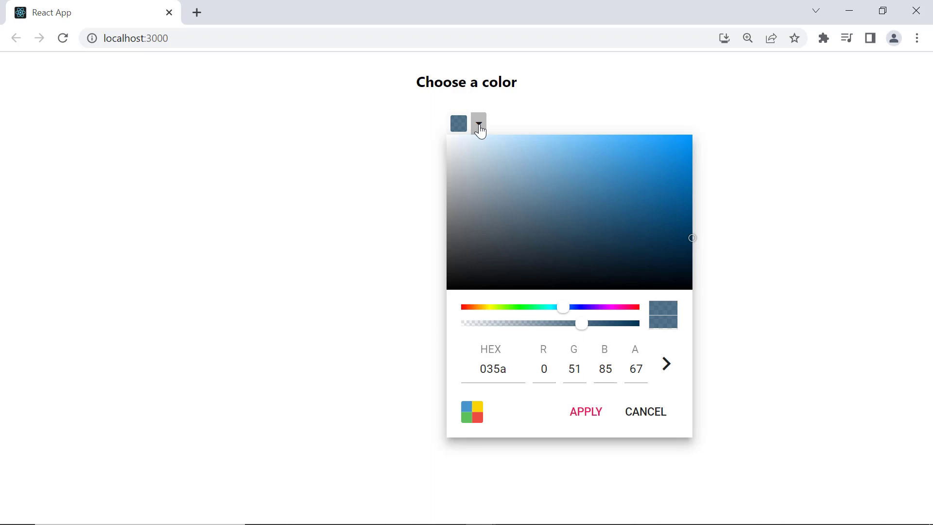
key("alt+Tab")
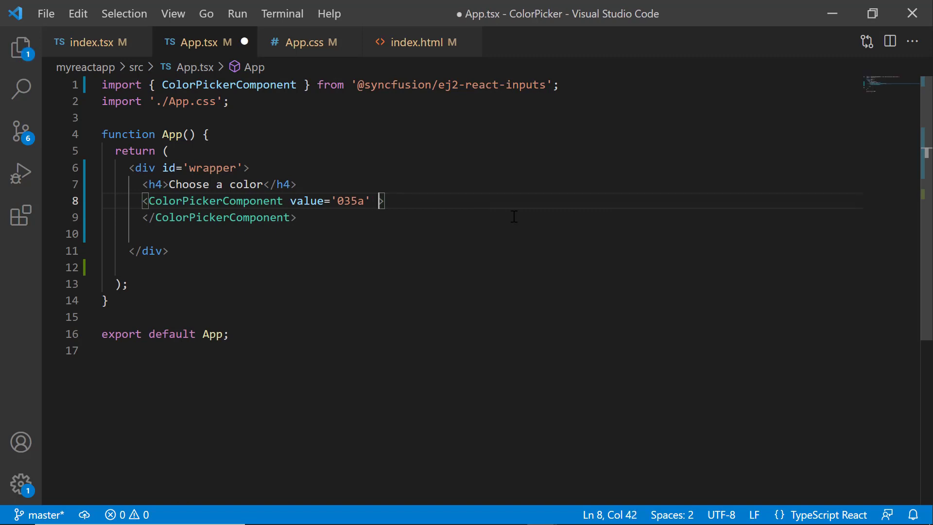
type("mode")
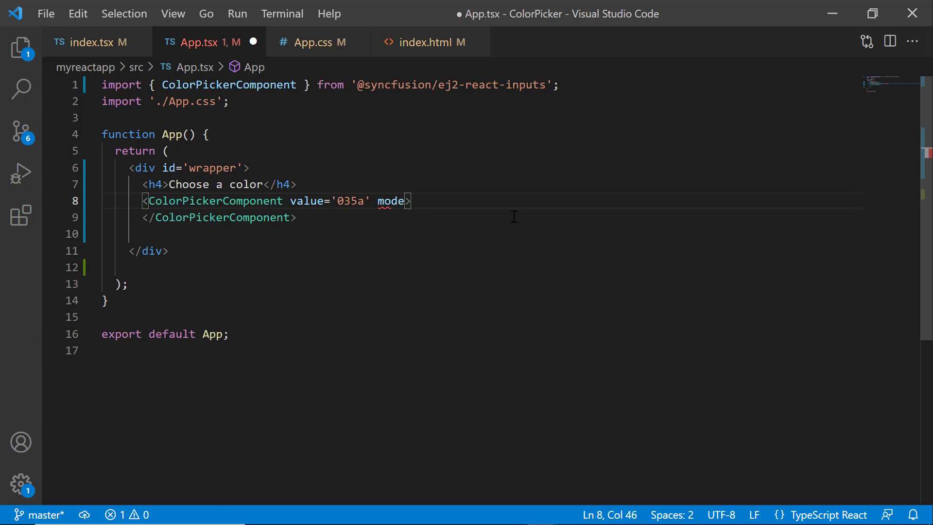
type("='")
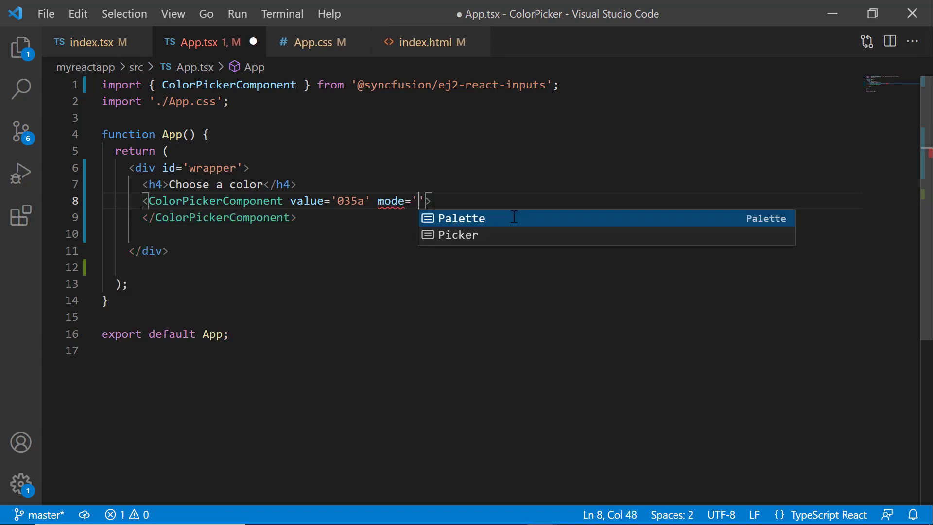
key("Return")
key("ctrl+s")
Open the picker's swatch palette in Chrome and apply the purple swatch
key("alt+Tab")
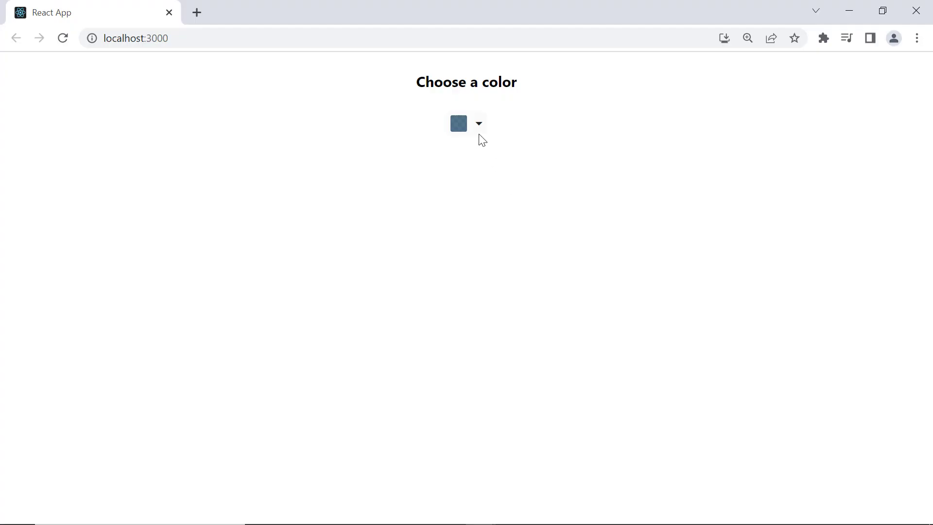
left_click(478, 124)
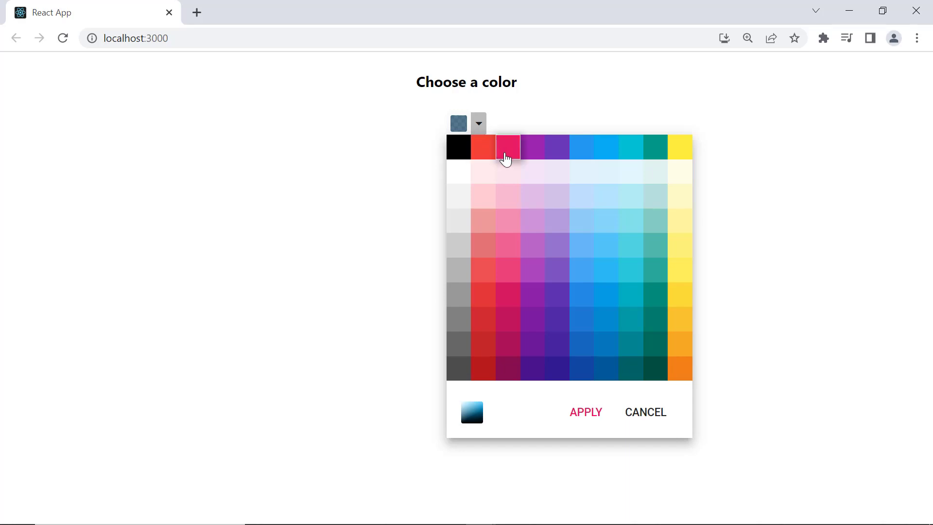
left_click(557, 270)
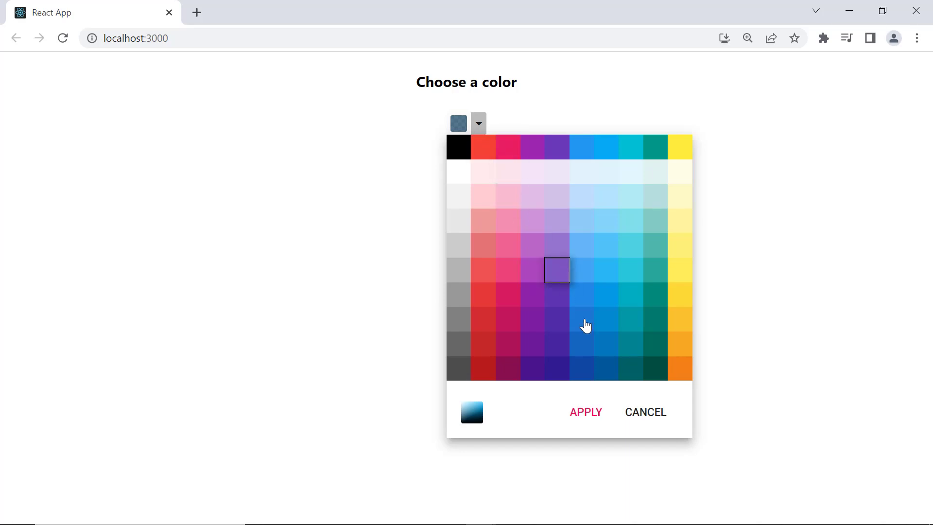
left_click(586, 412)
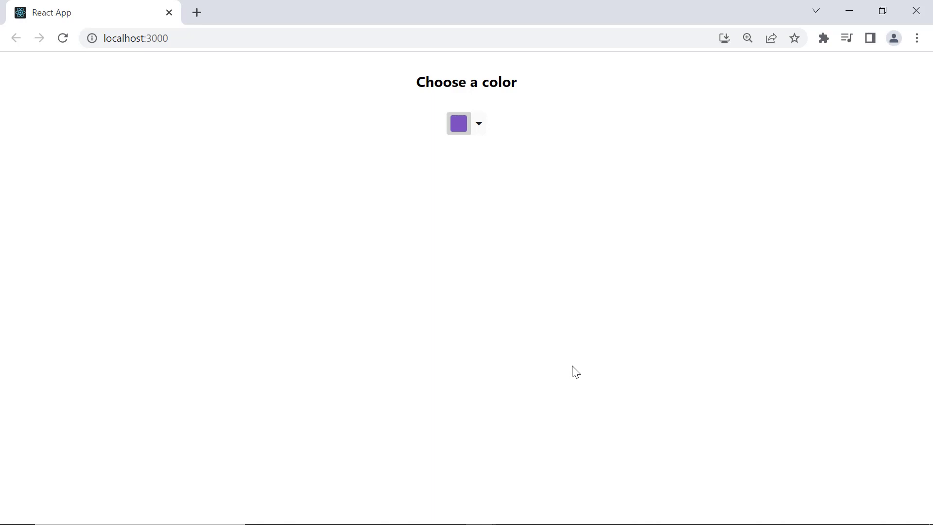
key("alt+Tab")
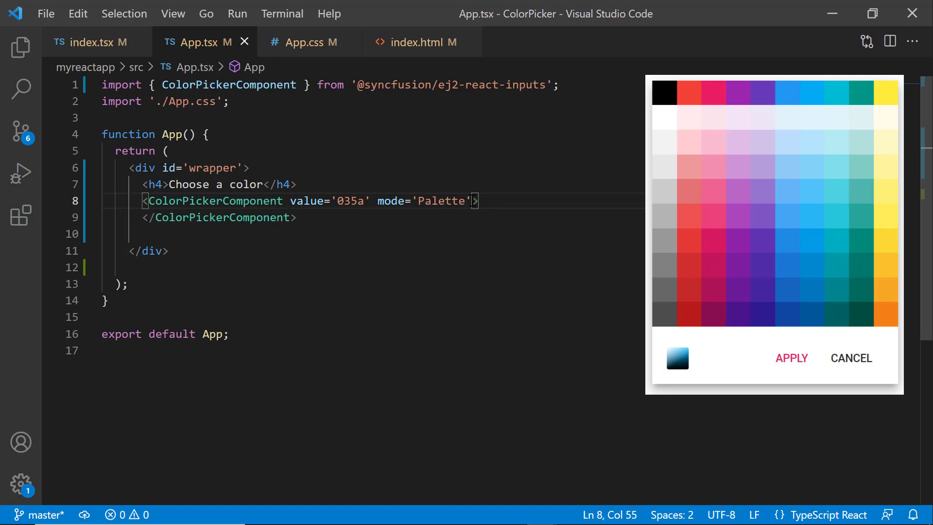
Add inline={true} to the ColorPickerComponent tag and save App.tsx
key("Right")
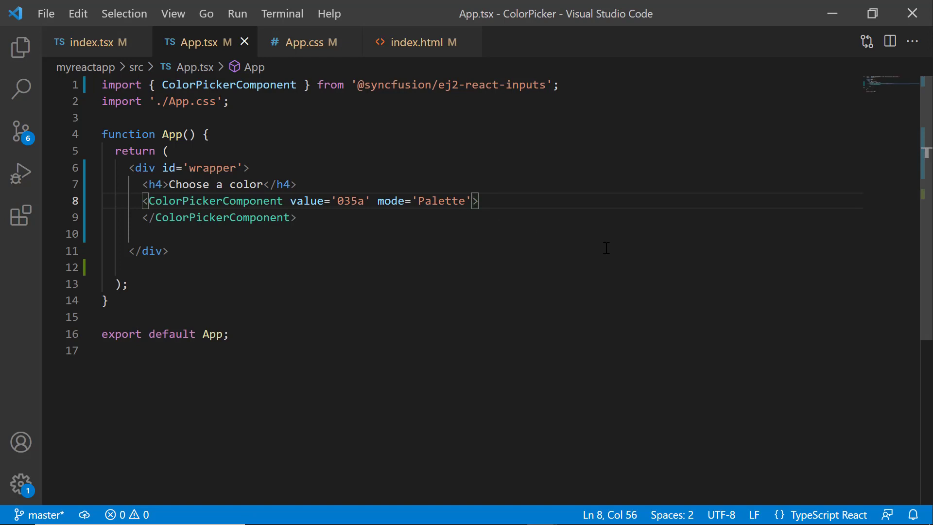
type("in")
key("Tab")
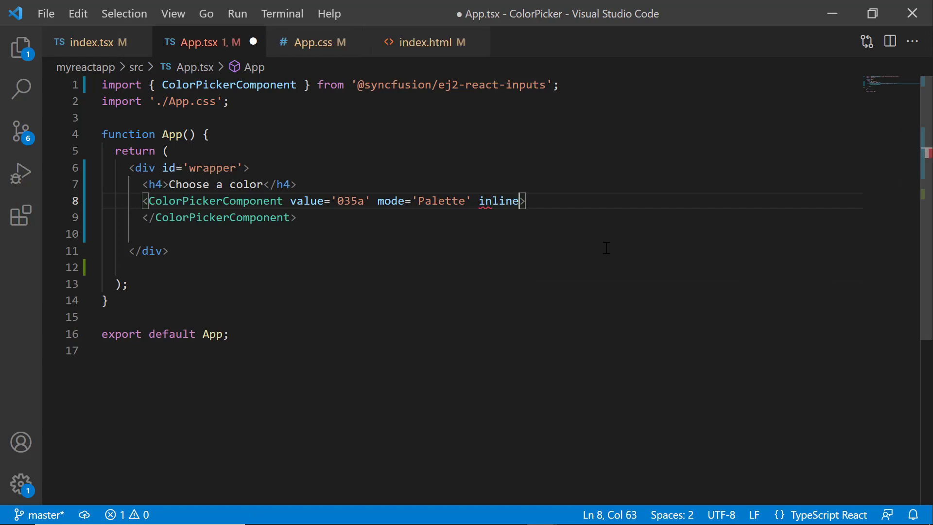
type("={tr")
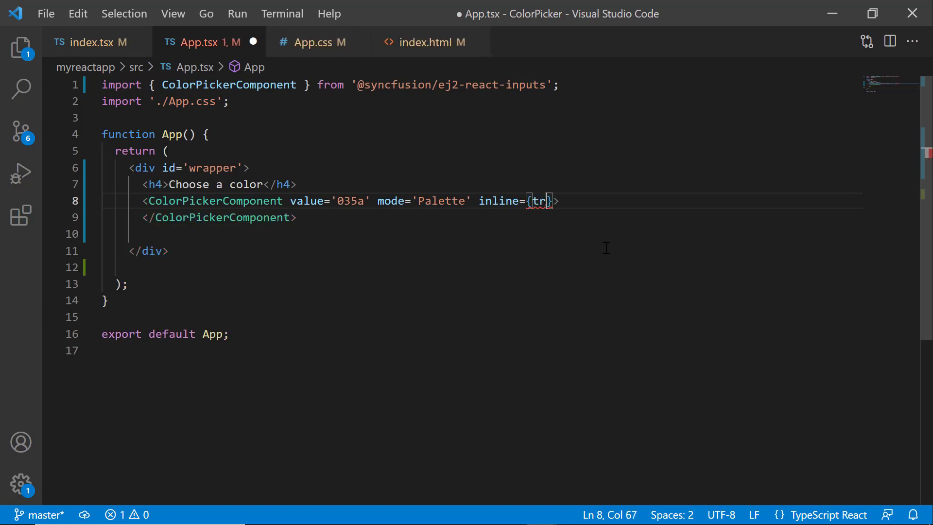
key("Tab")
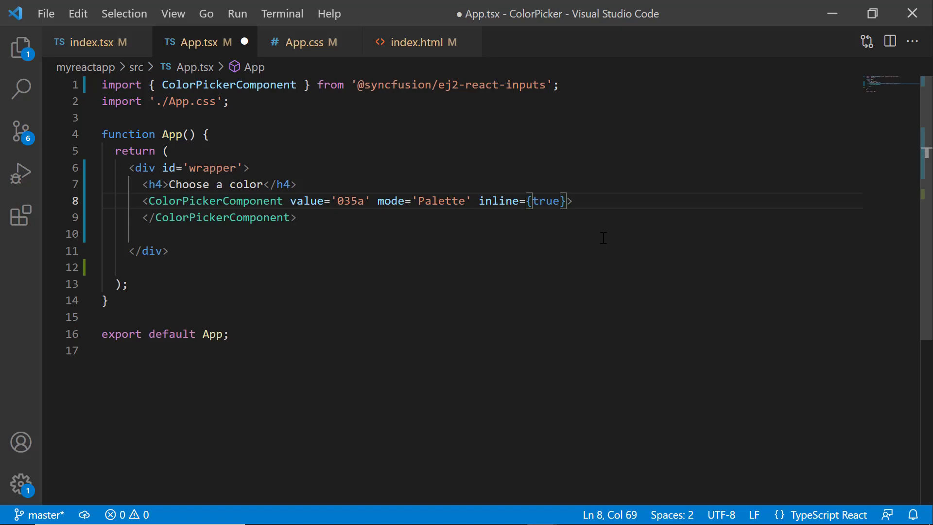
key("ctrl+s")
key("alt+Tab")
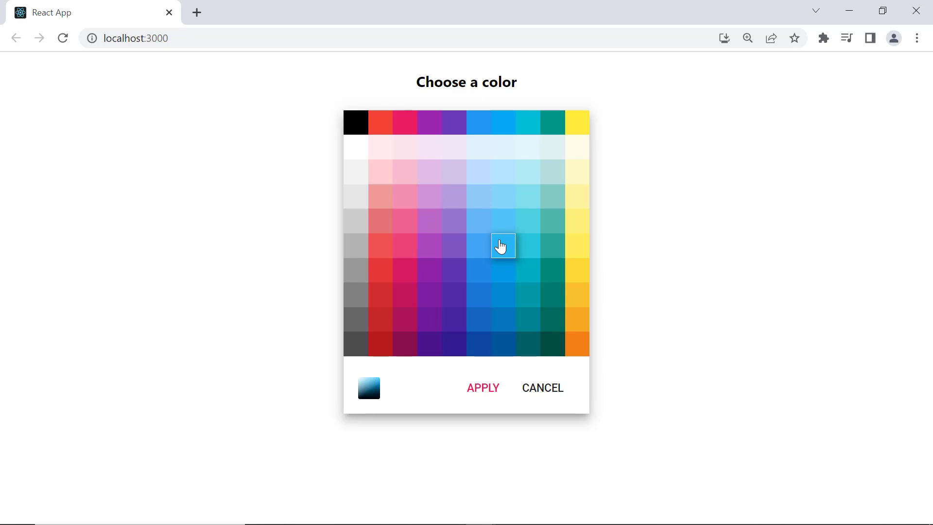
Pick the blue #0277bd swatch, then toggle to the gradient view and back to swatches
left_click(503, 318)
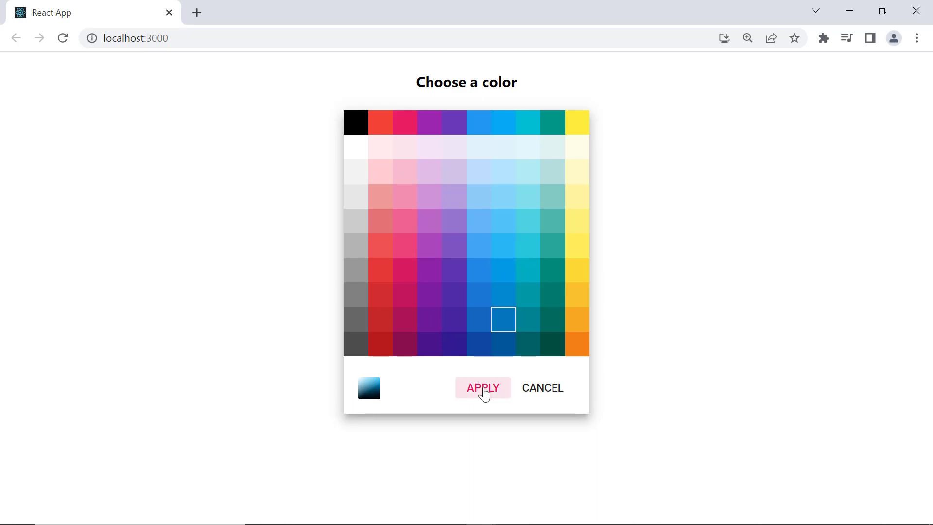
left_click(368, 388)
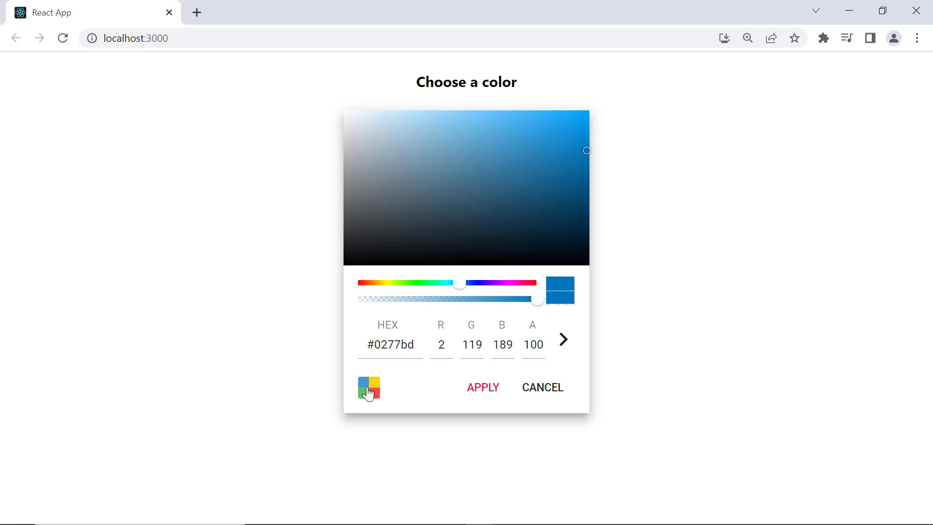
left_click(368, 389)
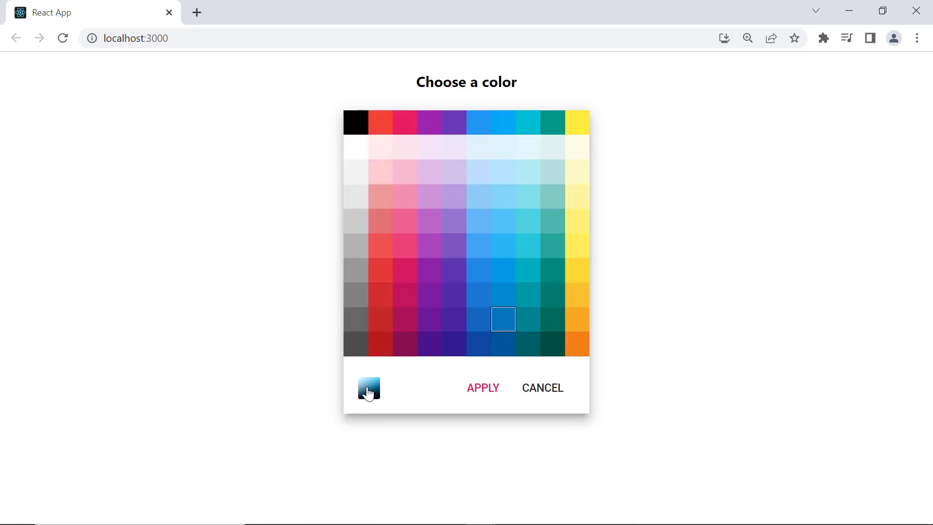
key("alt+Tab")
Add modeSwitcher={false} on a new ColorPickerComponent line and save App.tsx
left_click(568, 200)
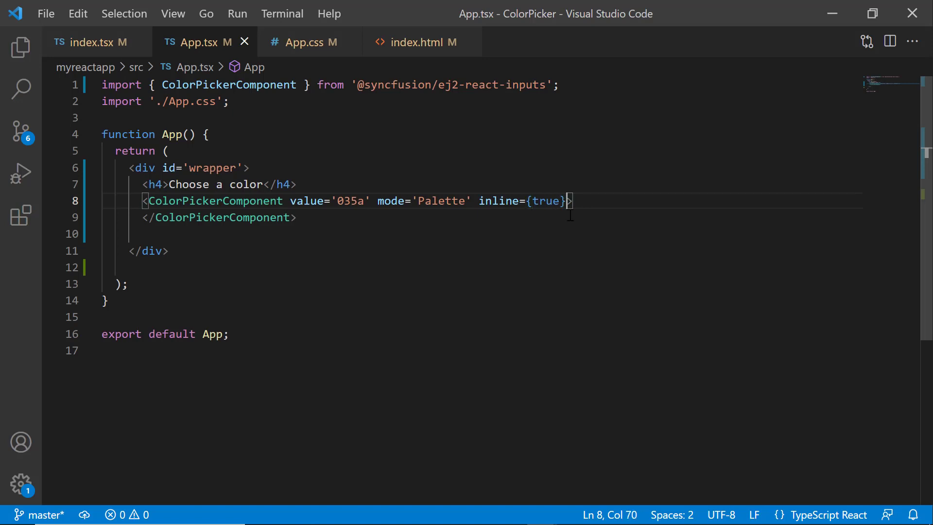
key("Return")
type("mod>")
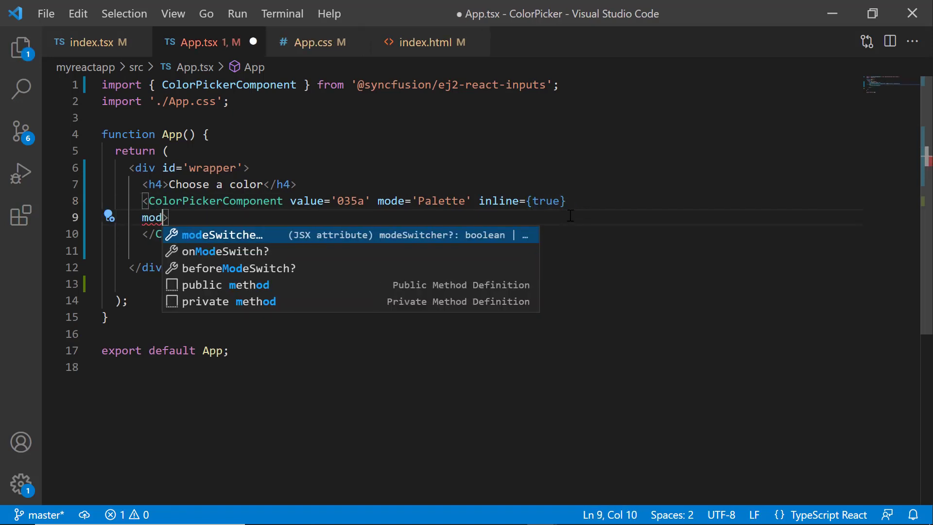
key("Tab")
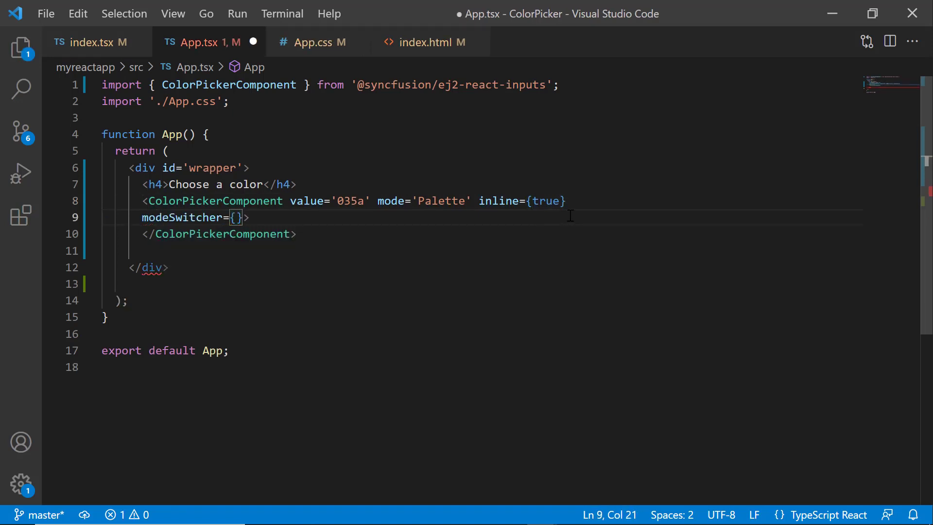
type("fa")
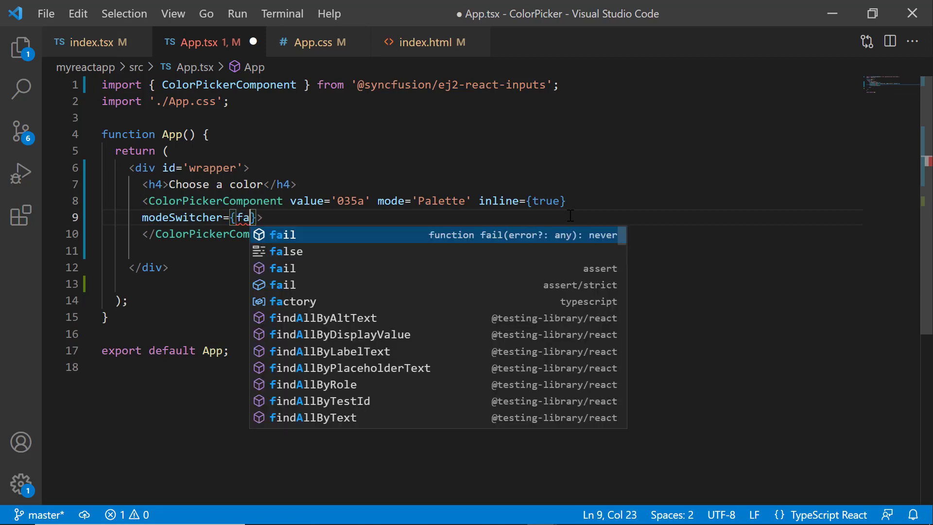
type("l")
key("Tab")
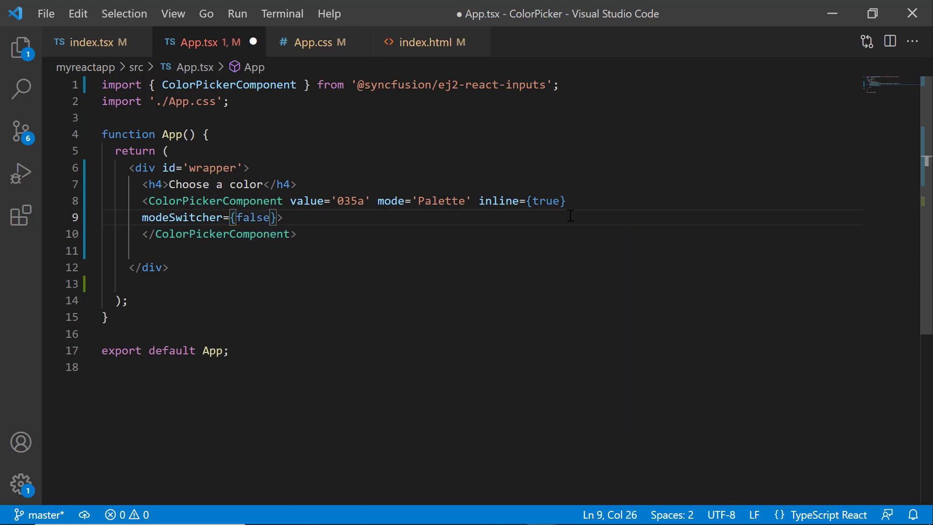
key("ctrl+s")
key("alt+Tab")
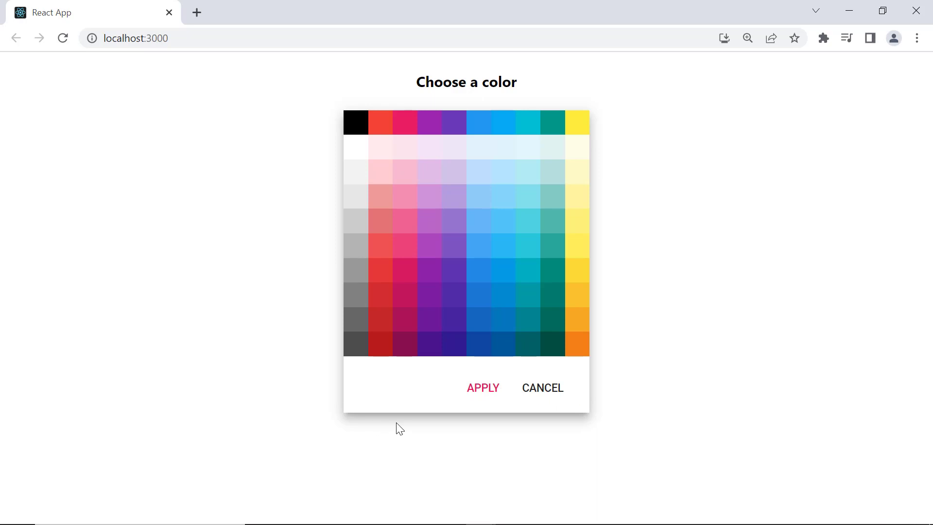
Append showButtons={false} after modeSwitcher on line 9 and save App.tsx
key("alt+Tab")
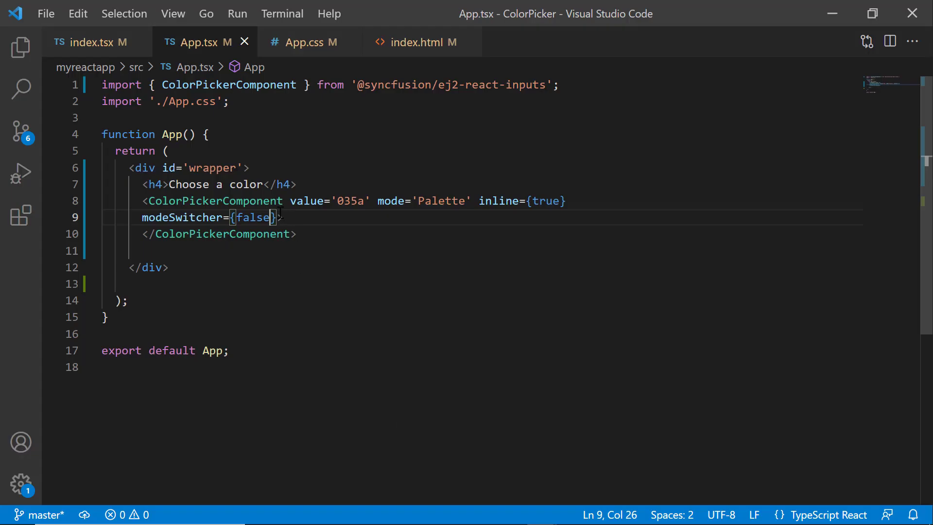
key("End")
type("sh")
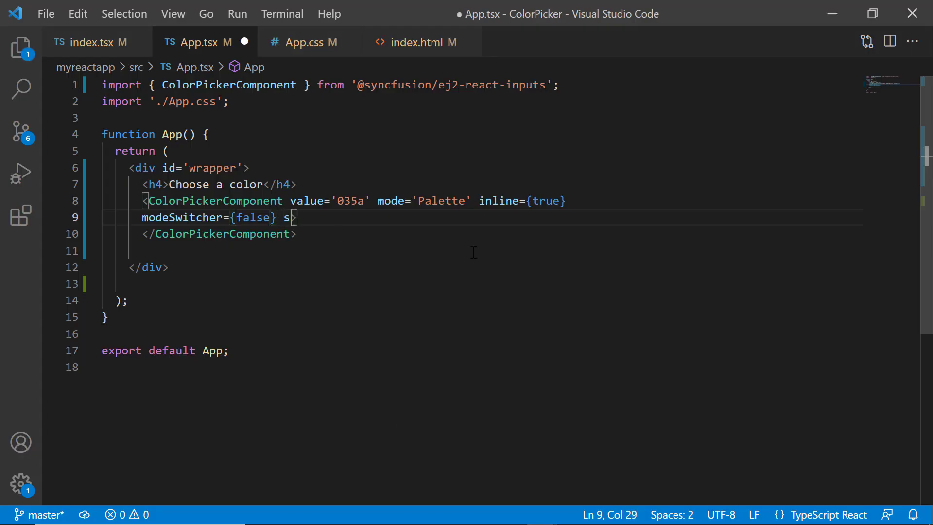
type("ow")
key("Tab")
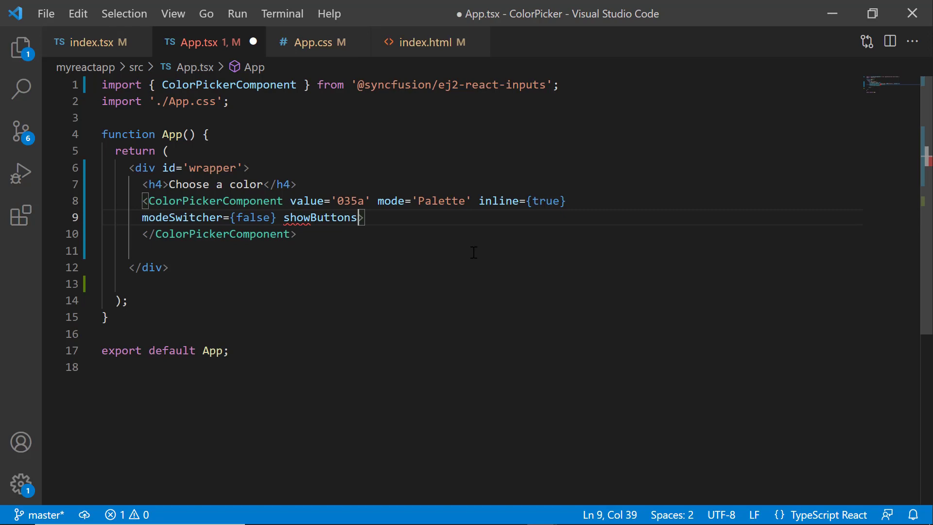
type("={}")
key("Left")
type("fa")
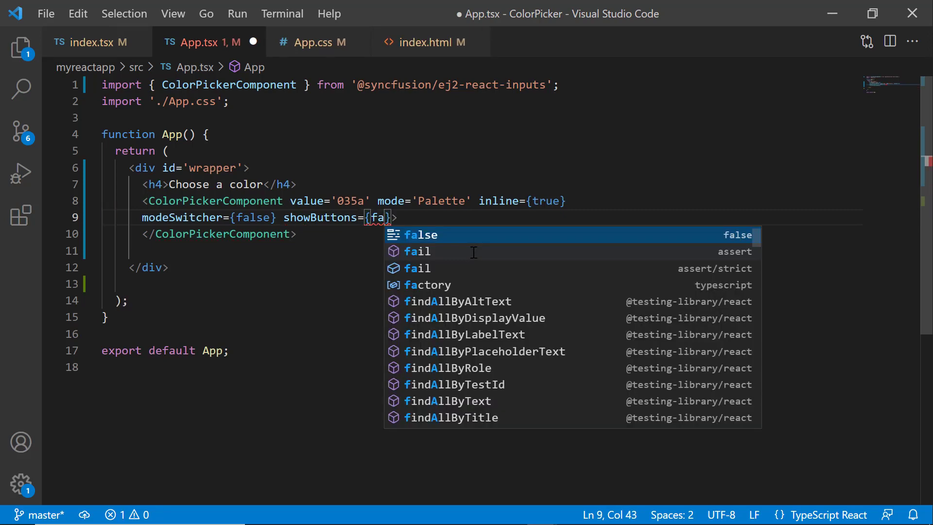
key("Tab")
key("ctrl+s")
key("alt+Tab")
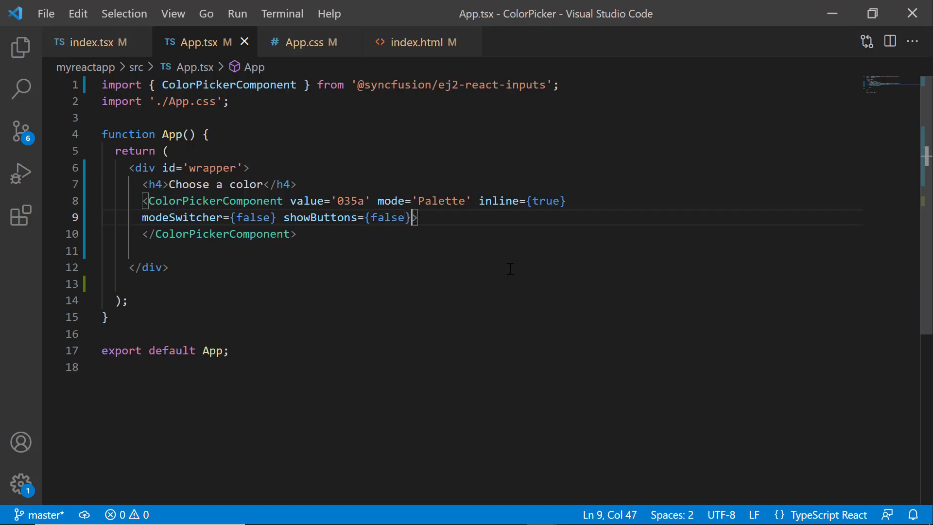
type("no")
Add noColor={true} on line 9, save, and inspect the checkered transparent swatch in Chrome
key("Tab")
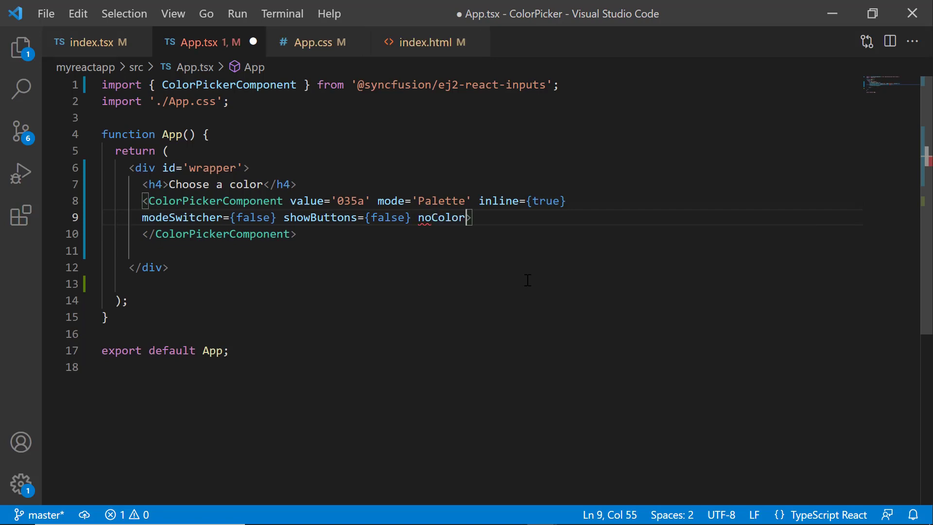
type("={")
type("true")
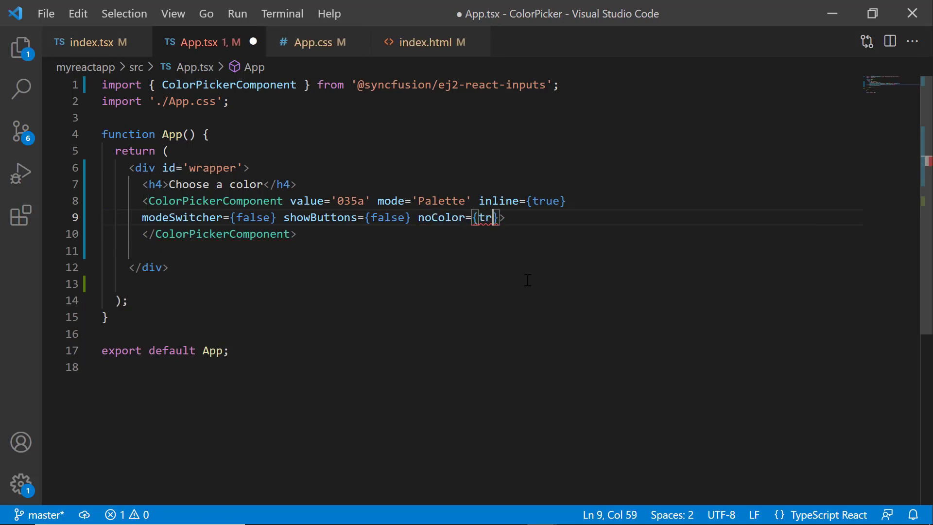
key("ctrl+s")
key("alt+Tab")
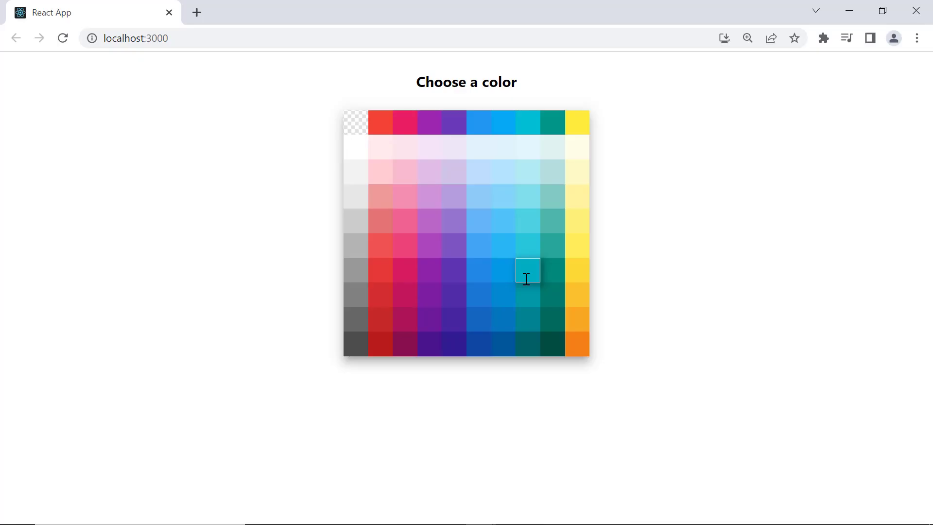
mouse_move(268, 124)
left_mouse_down()
mouse_move(325, 121)
mouse_move(304, 146)
left_mouse_up()
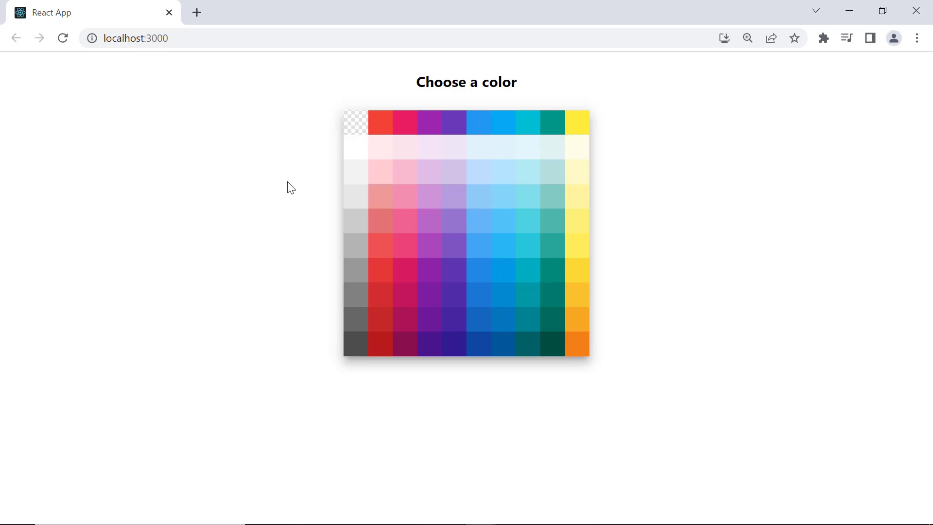
Declare colorpickerPresets with a 'custom' array of pink-to-purple hex colors at the top of App
key("alt+Tab")
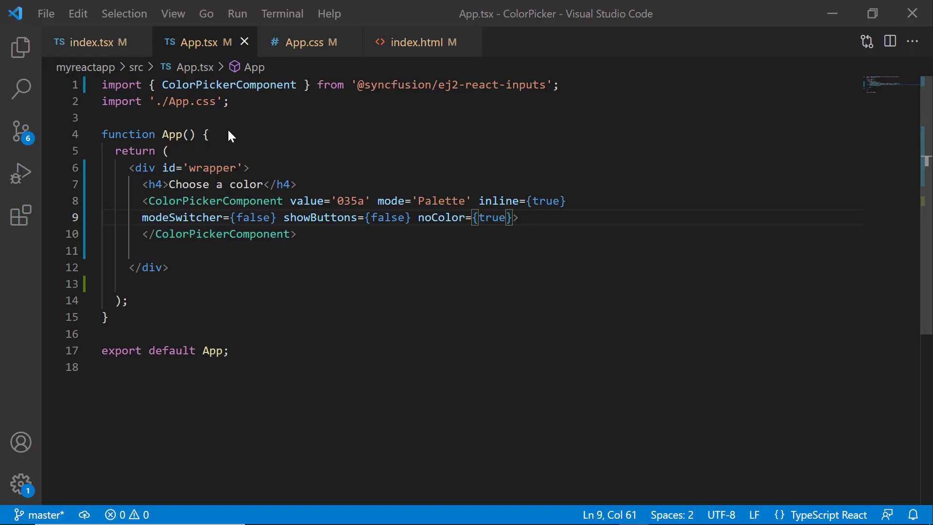
left_click(234, 133)
key("Return")
type("let ")
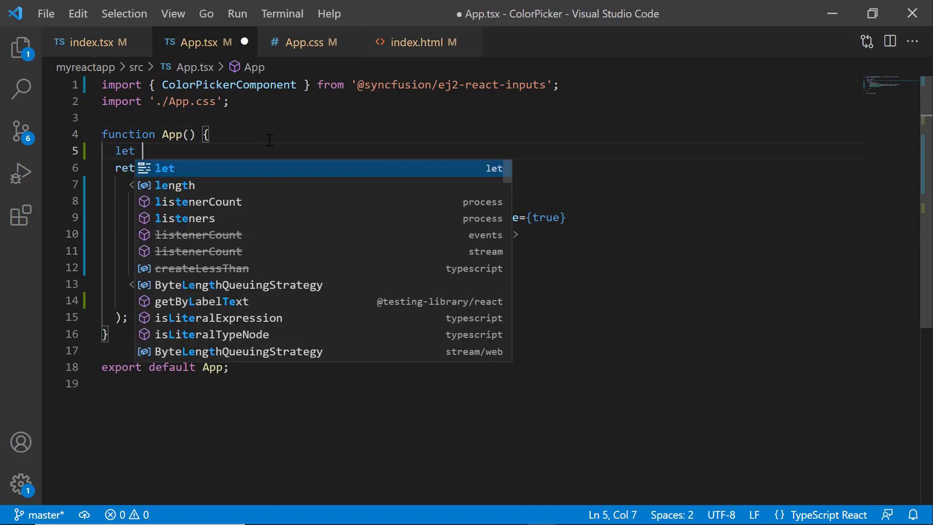
type("co")
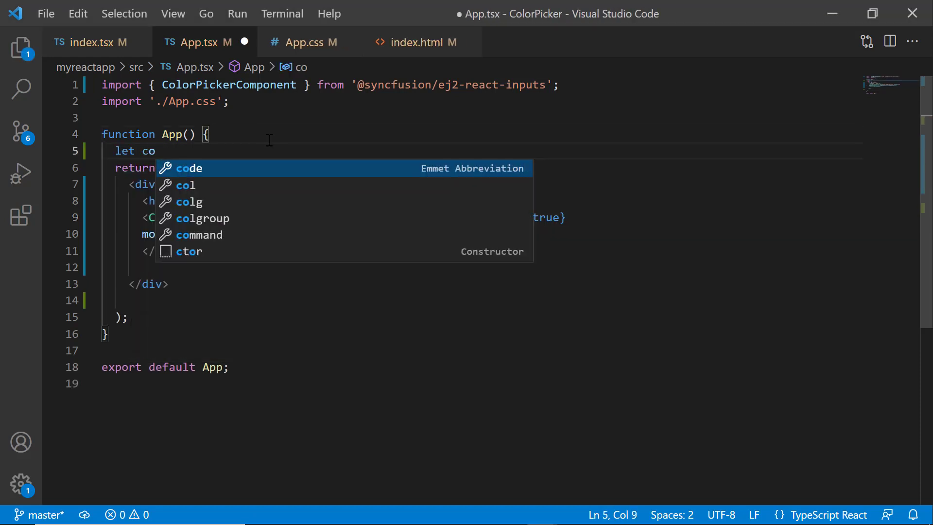
type("lor")
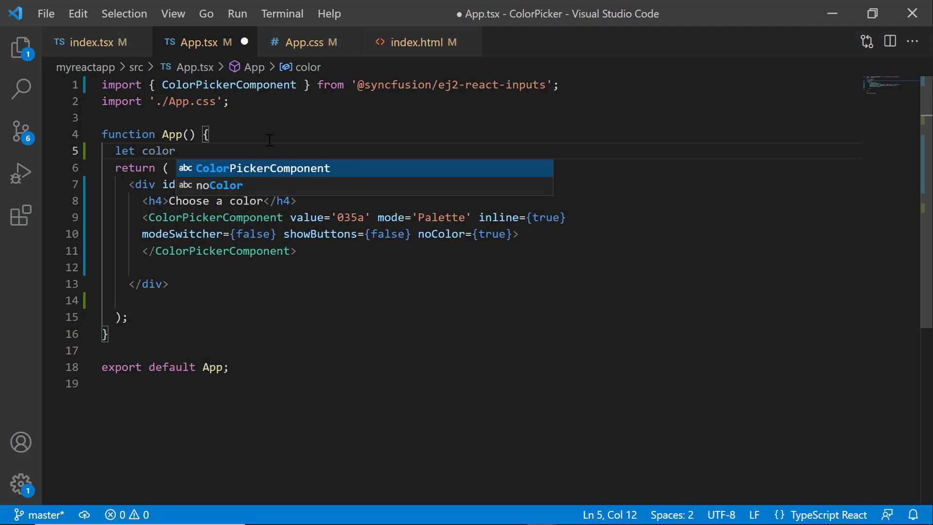
type("pickerPresets:{[key:string]:string[]}={")
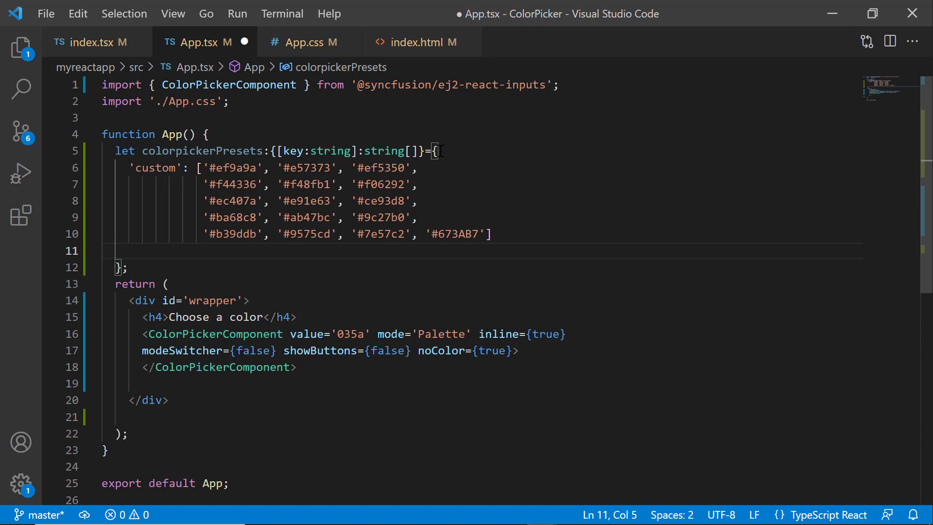
Add presetColors={colorpickerPresets} and columns={4} to the ColorPickerComponent and save
left_click(517, 351)
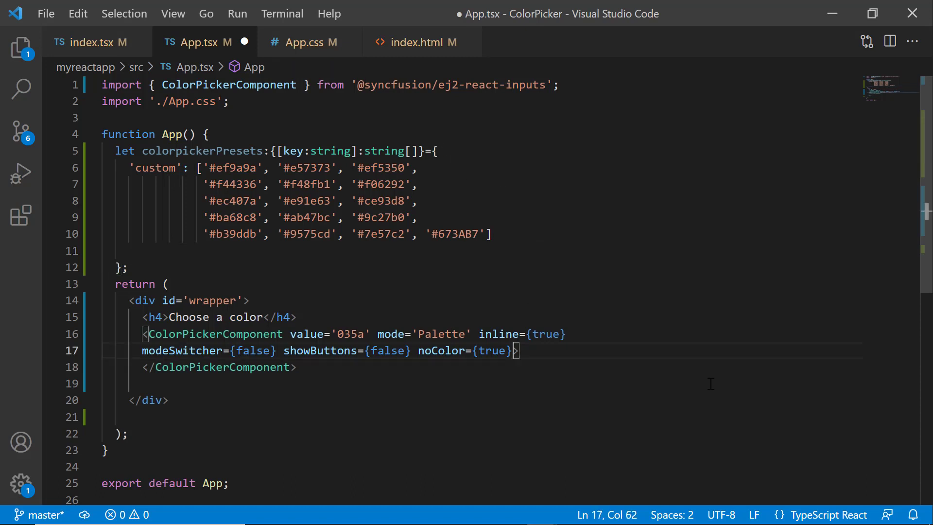
scroll(710, 384, "down", 3)
key("Return")
type("pre>")
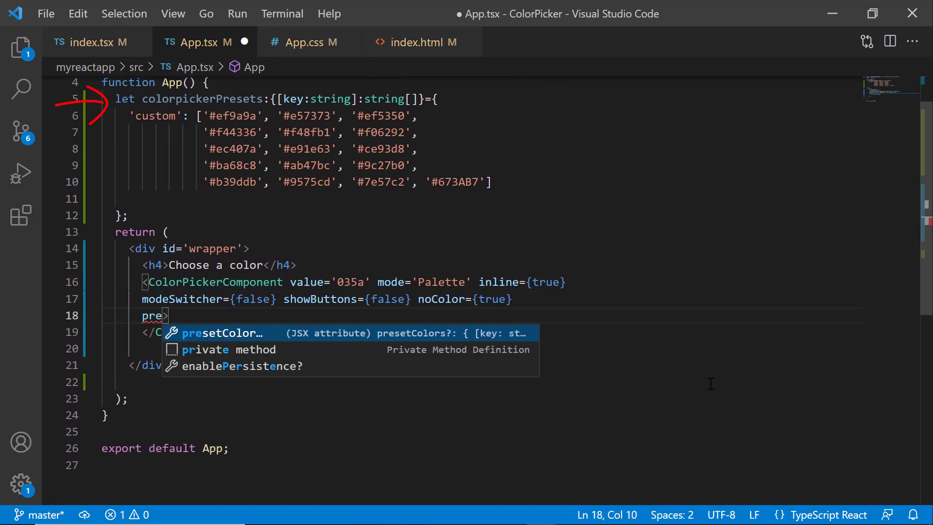
key("Tab")
type("={c")
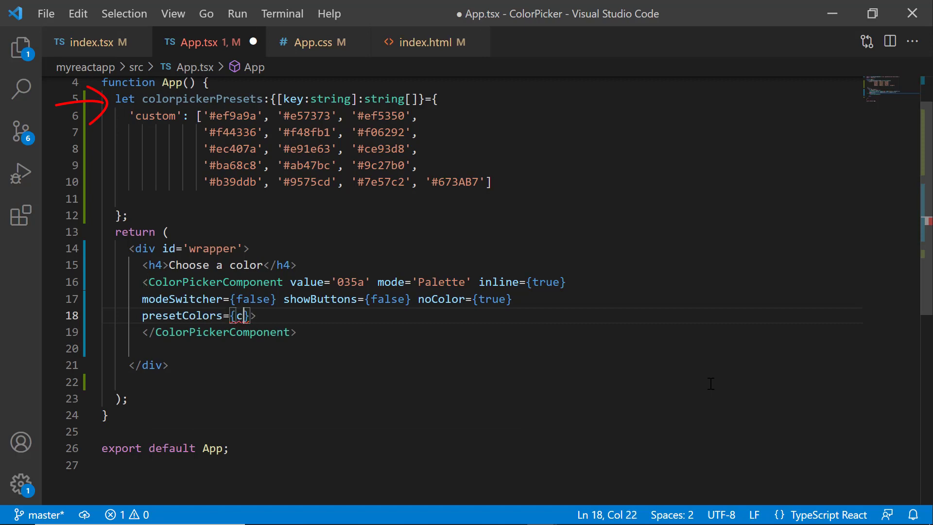
type("olo")
key("Tab")
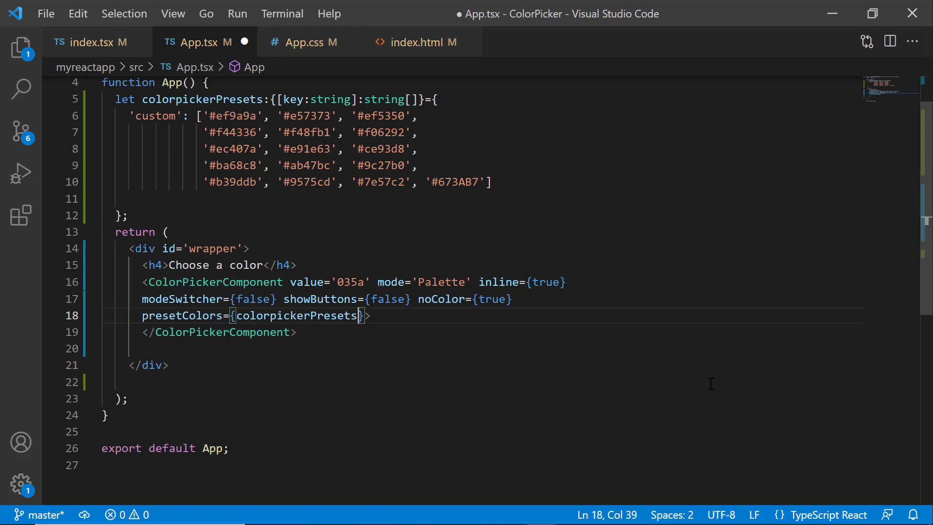
key("Right")
type("c")
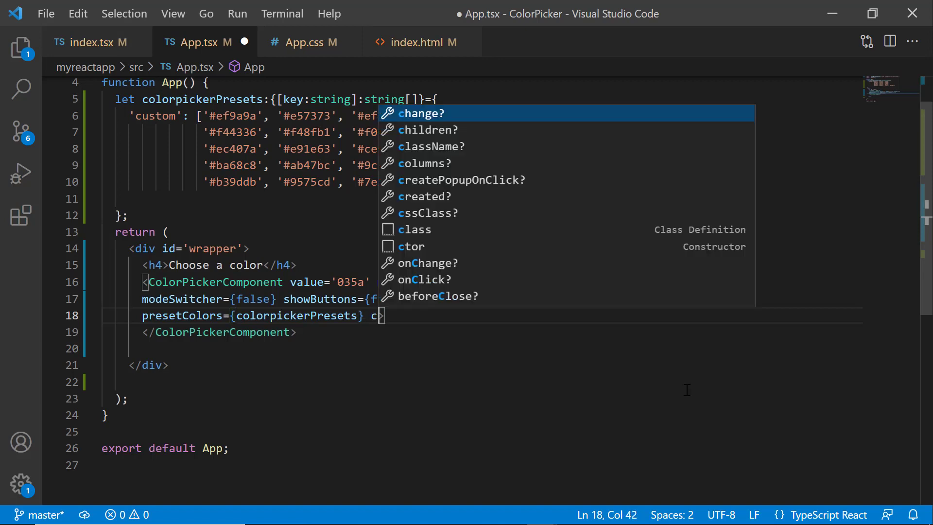
type("o")
key("Tab")
type("={")
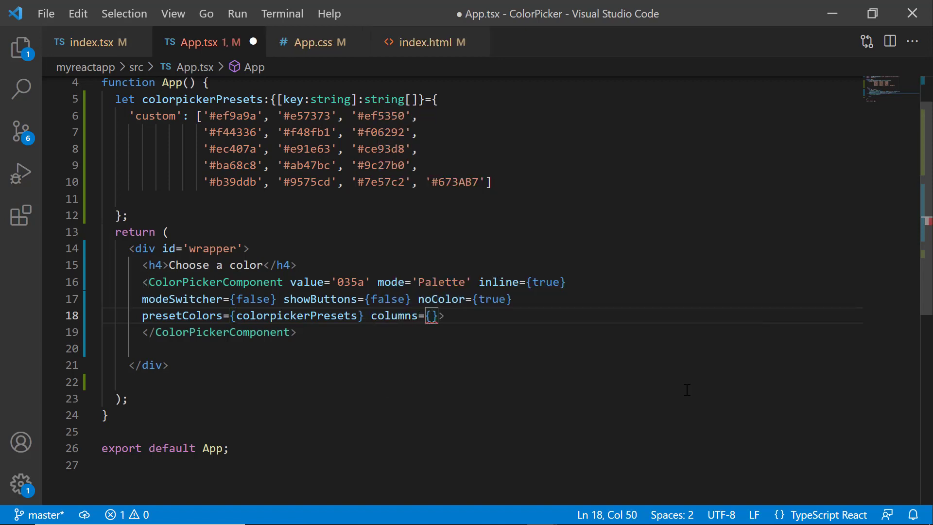
type("4")
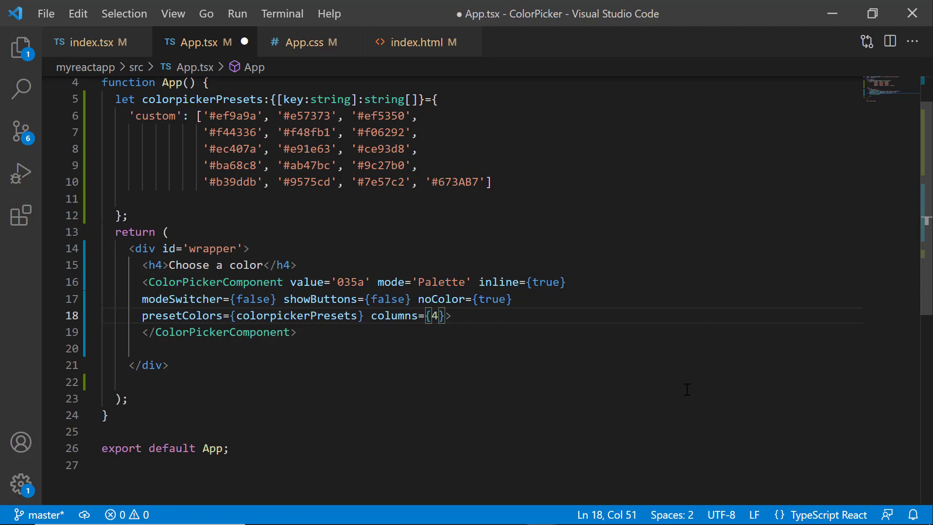
key("ctrl+s")
key("alt+Tab")
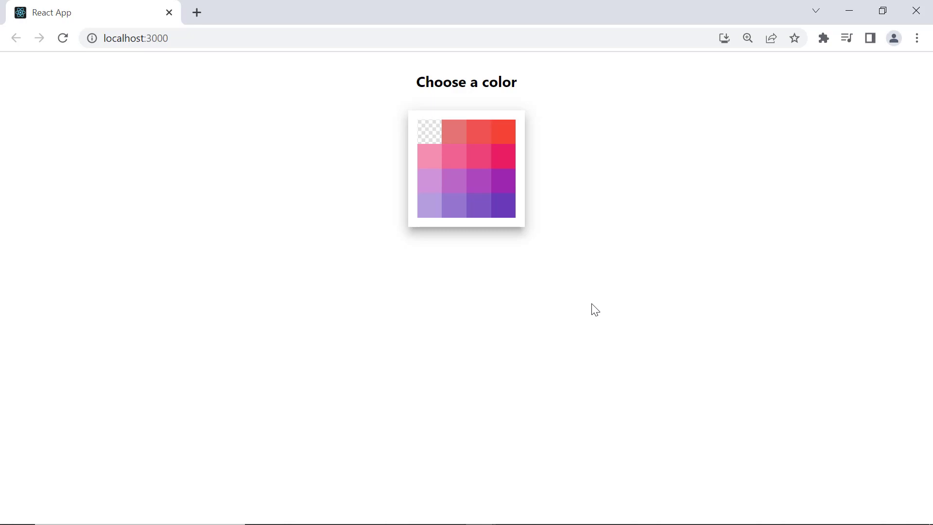
Add an empty <div id='preview'></div> below the heading
key("alt+Tab")
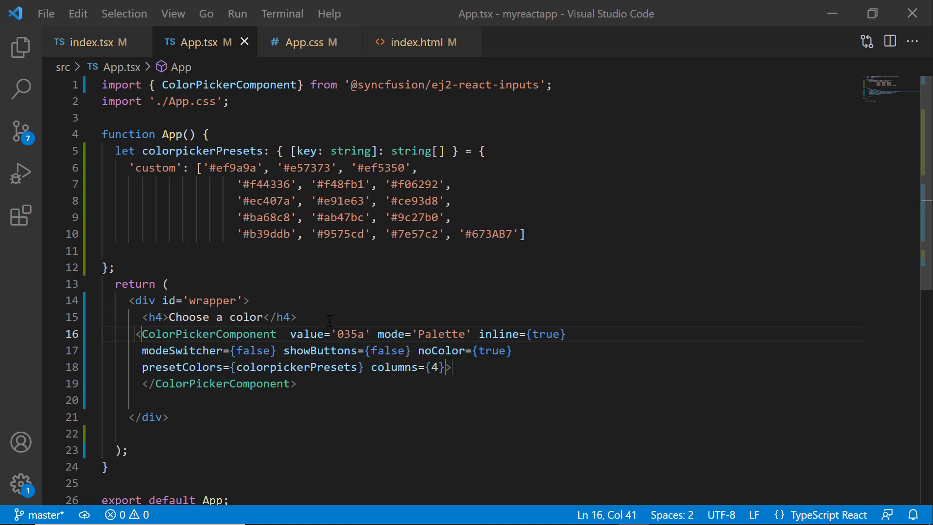
left_click(312, 317)
key("Return")
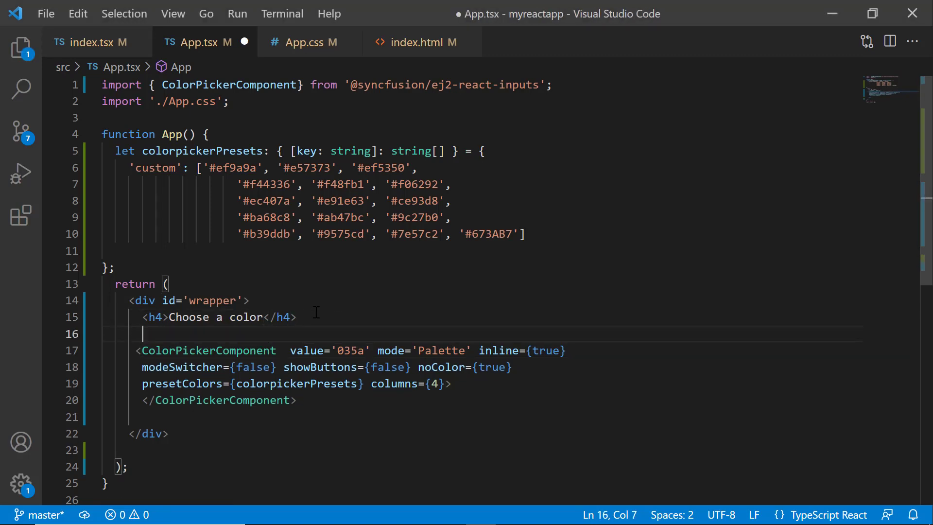
type("<d")
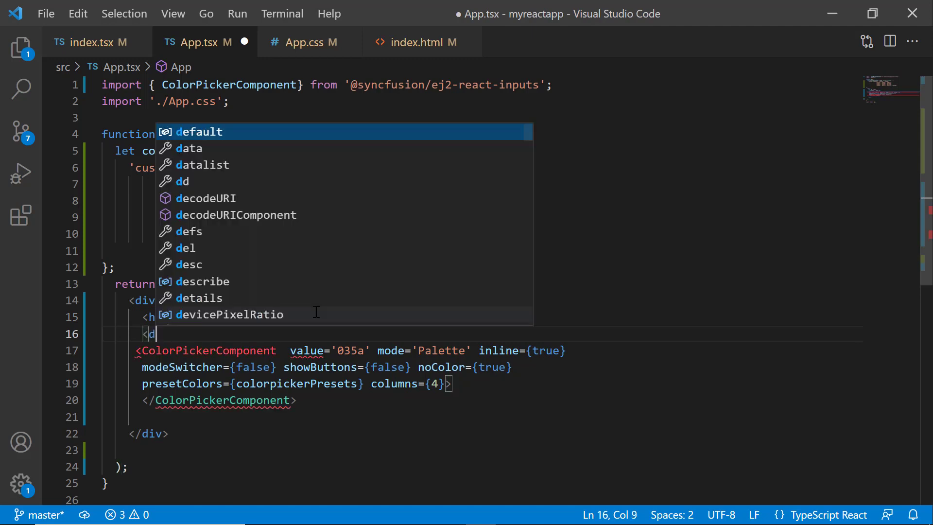
type("iv></div>")
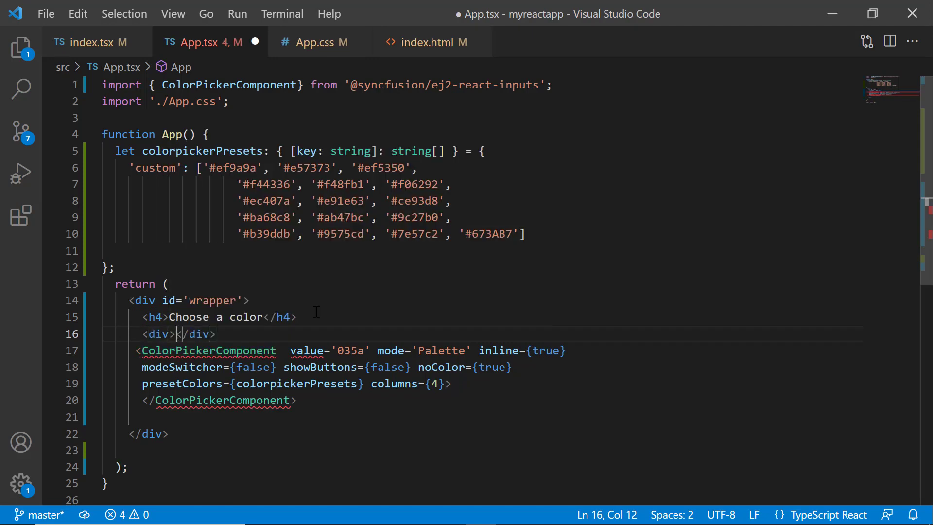
key("Left")
type("id='pre")
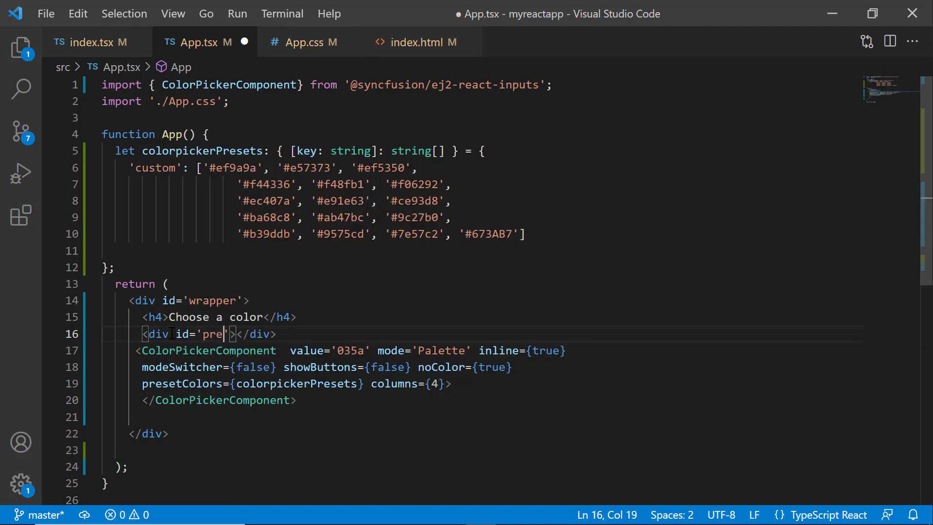
type("view")
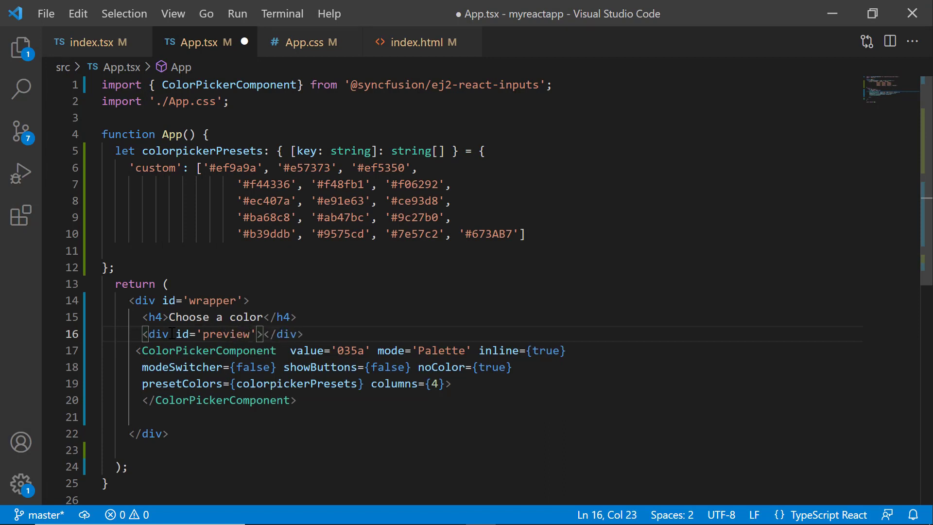
left_click(304, 333)
Wire change={onColorChange}, define onColorChange(args: ColorPickerEventArgs): void, and import ColorPickerEventArgs
left_click(453, 383)
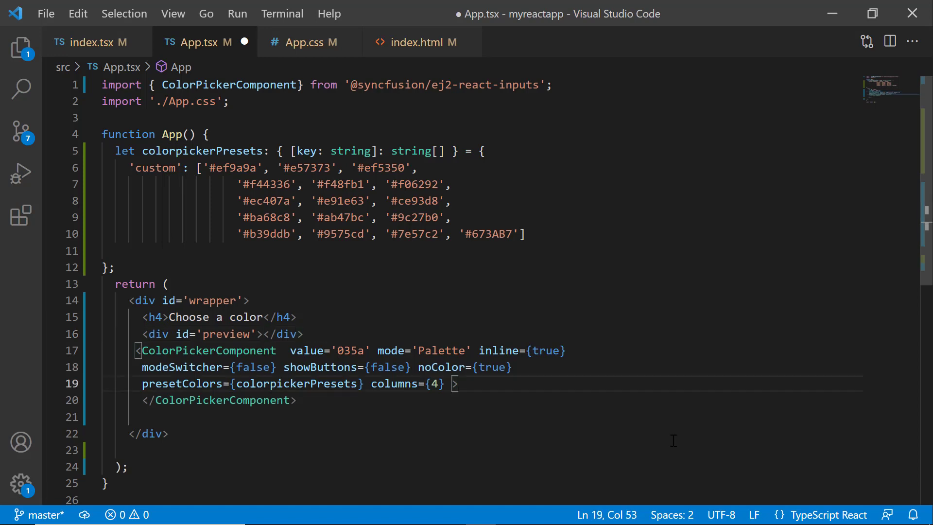
type("change={")
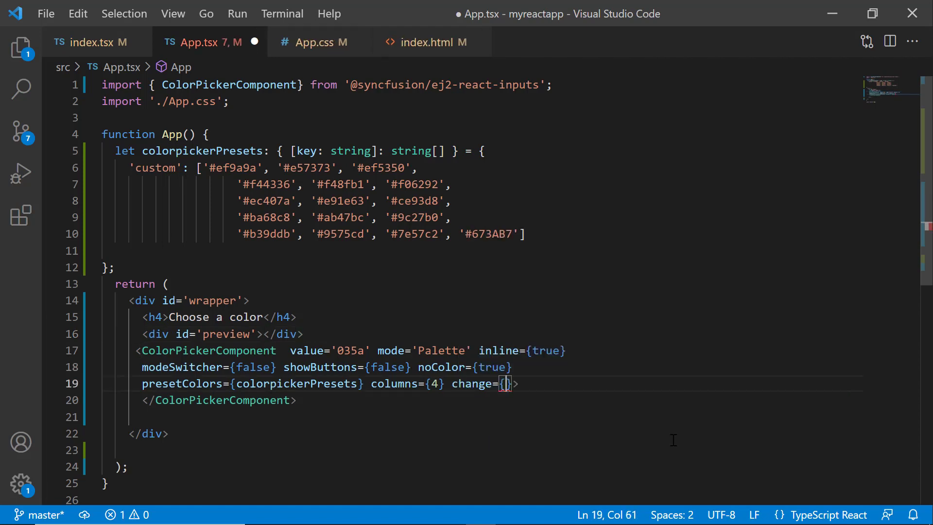
type("onCo")
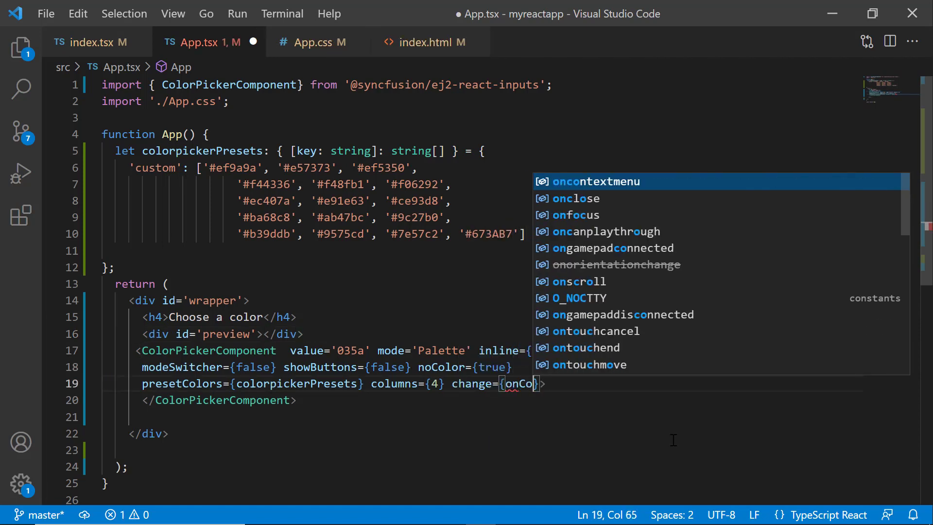
type("lorChange")
left_click(309, 267)
key("Return")
type("f")
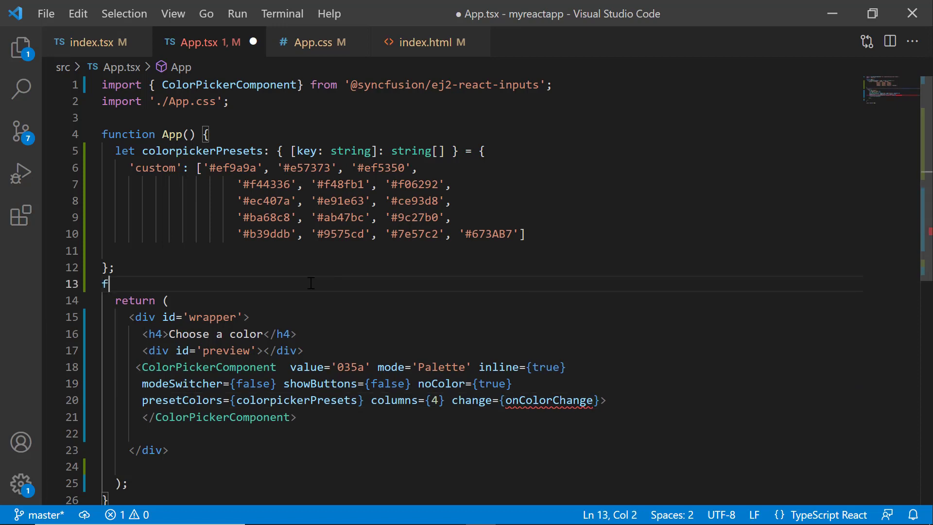
type("unction on")
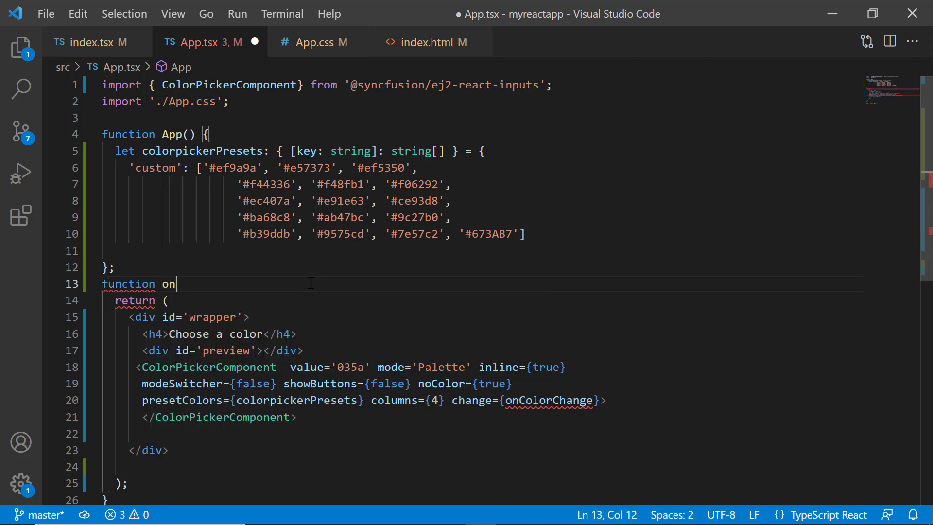
type("Col")
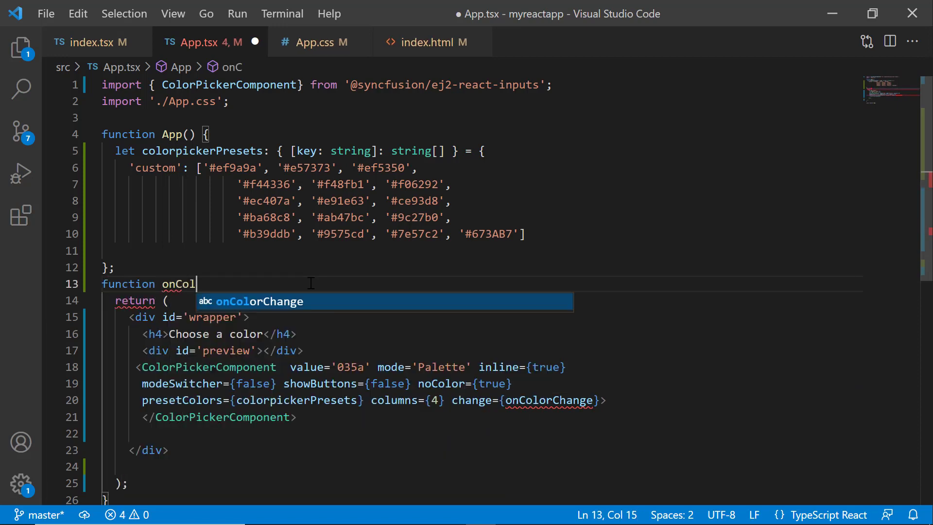
key("Tab")
type("(arg")
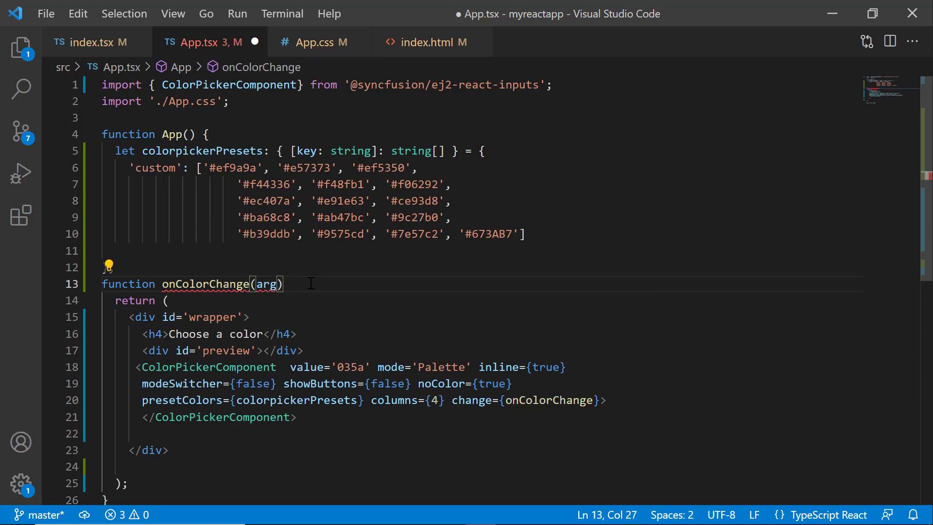
type("s:C")
key("Tab")
type("):v")
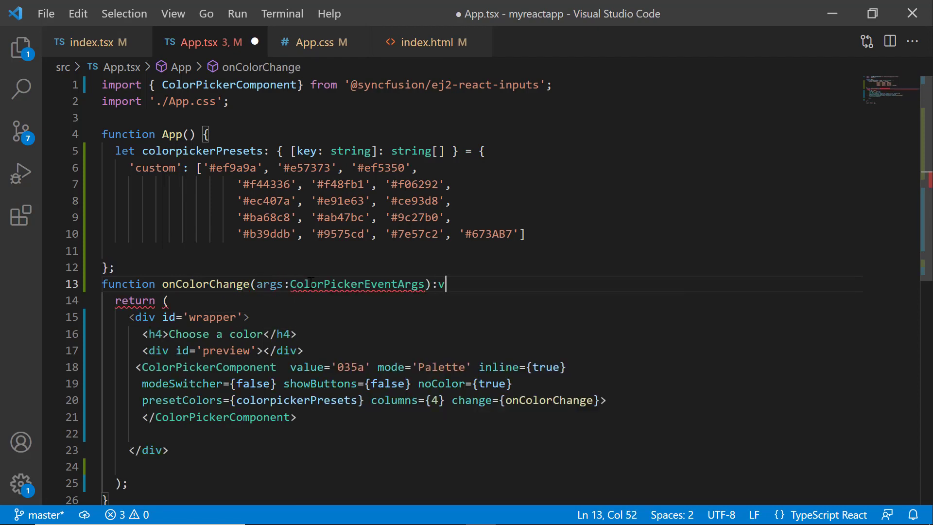
type("oid{")
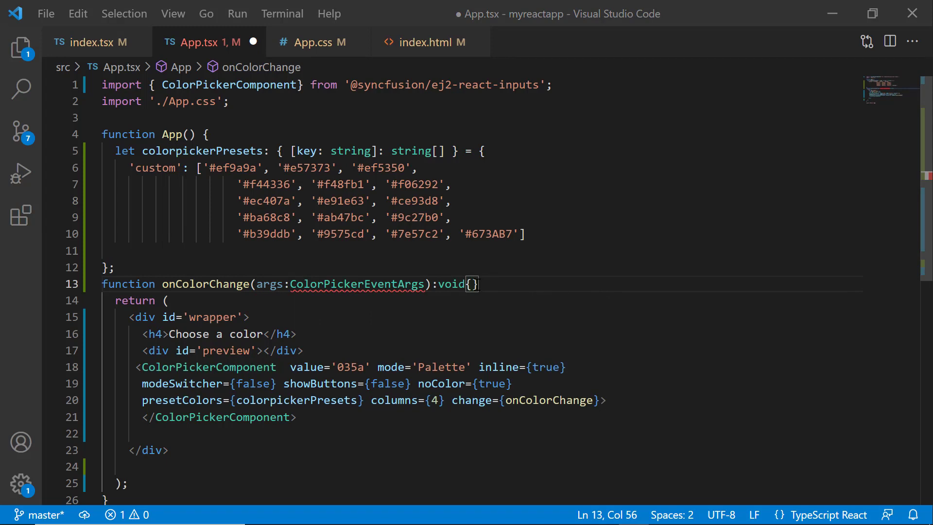
left_click(296, 85)
type(",Col")
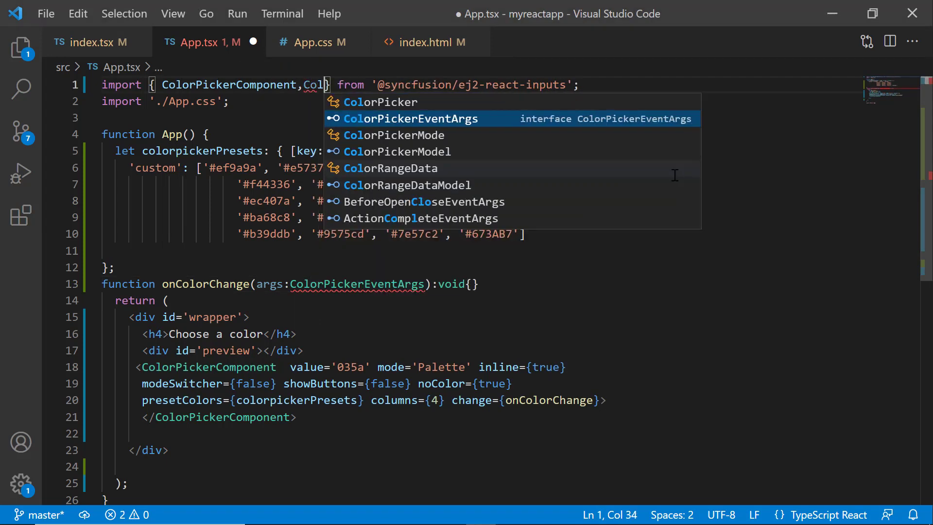
key("Tab")
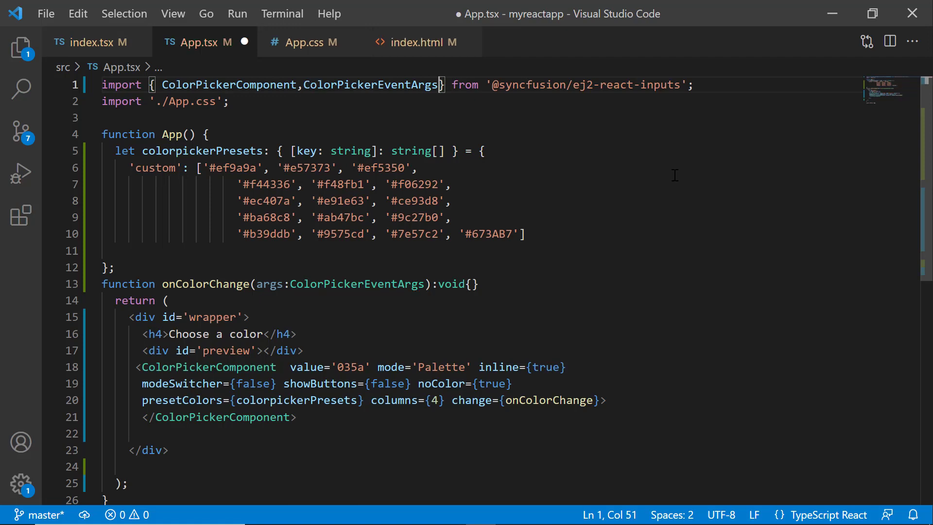
Write const [color, setBackgrounColor] = useState('#ef9a9a') above onColorChange, auto-importing useState
left_click(114, 267)
key("Return")
type("con")
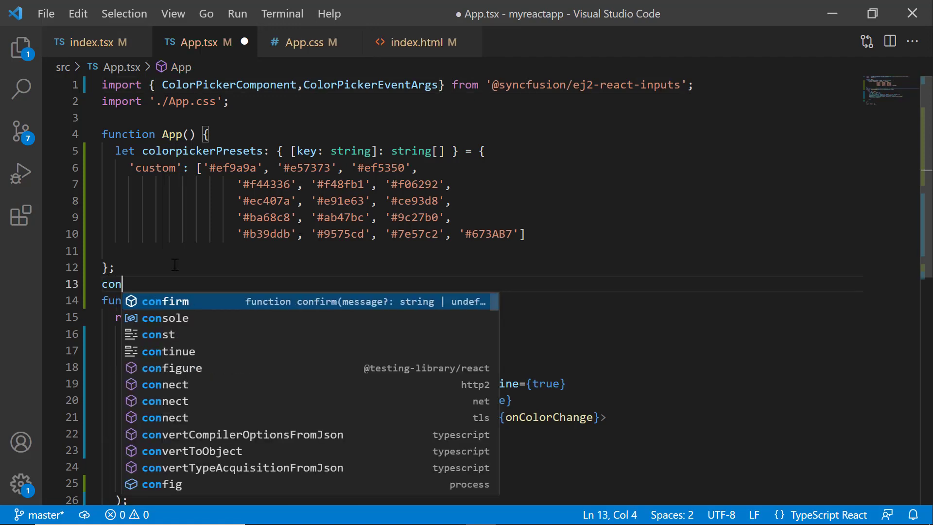
type("s")
key("Down")
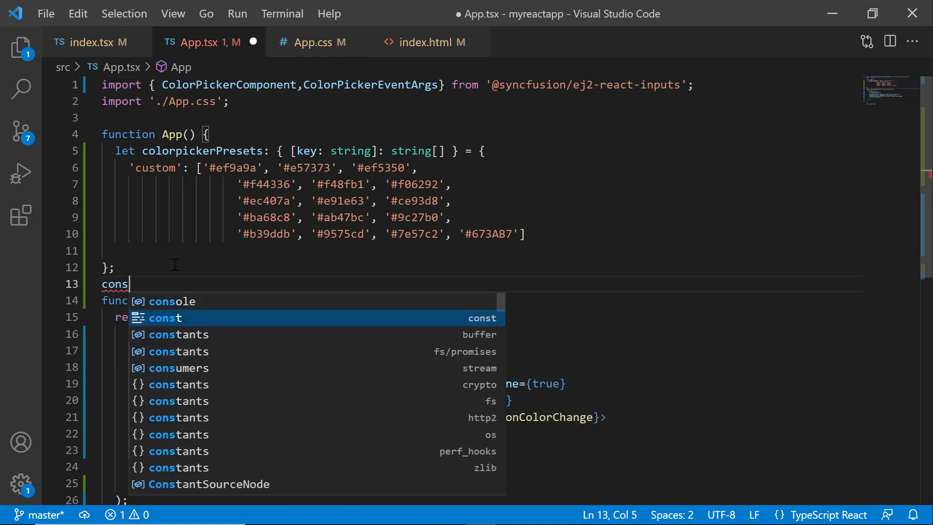
key("Tab")
type("[colo")
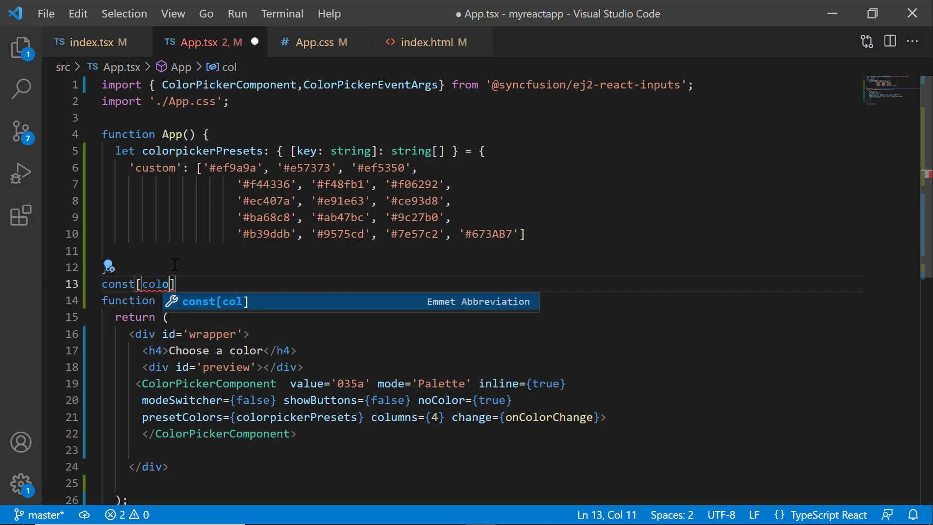
type("r,se")
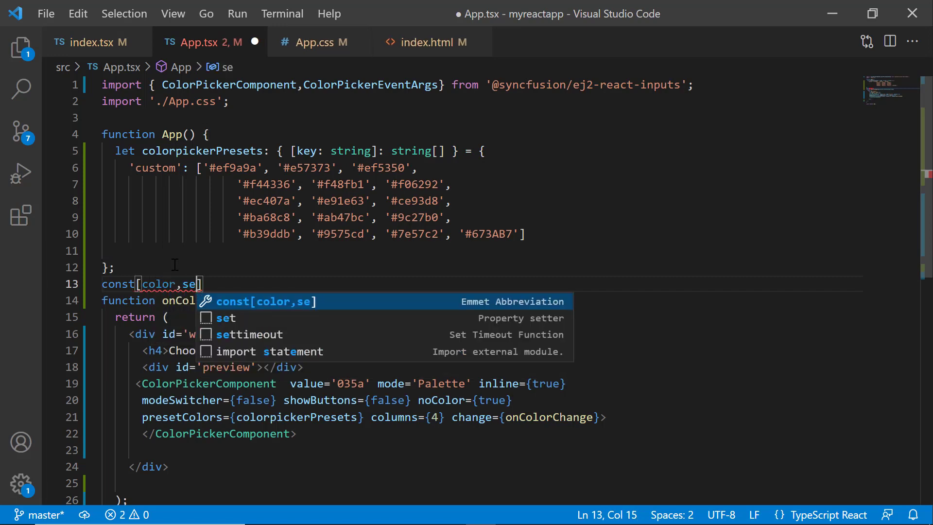
type("tBackgrounColor")
key("Right")
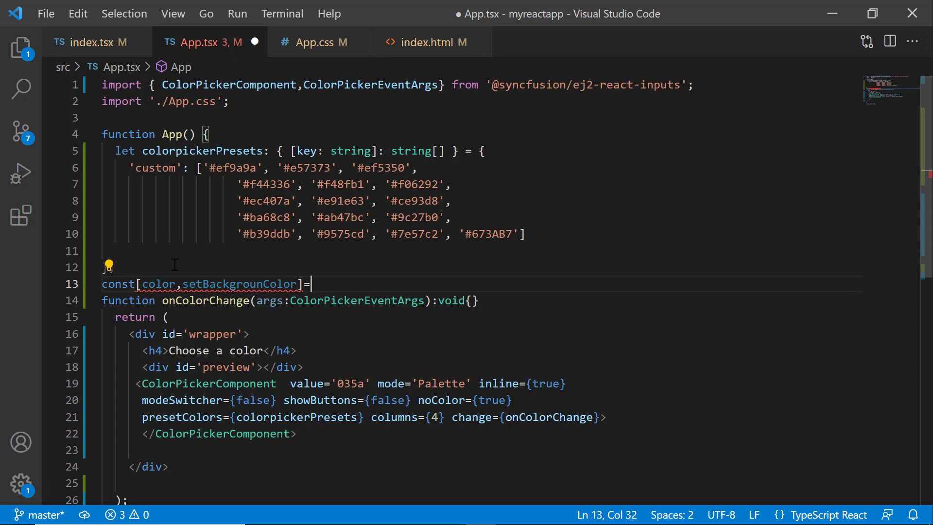
type("=use")
key("Tab")
type("(''")
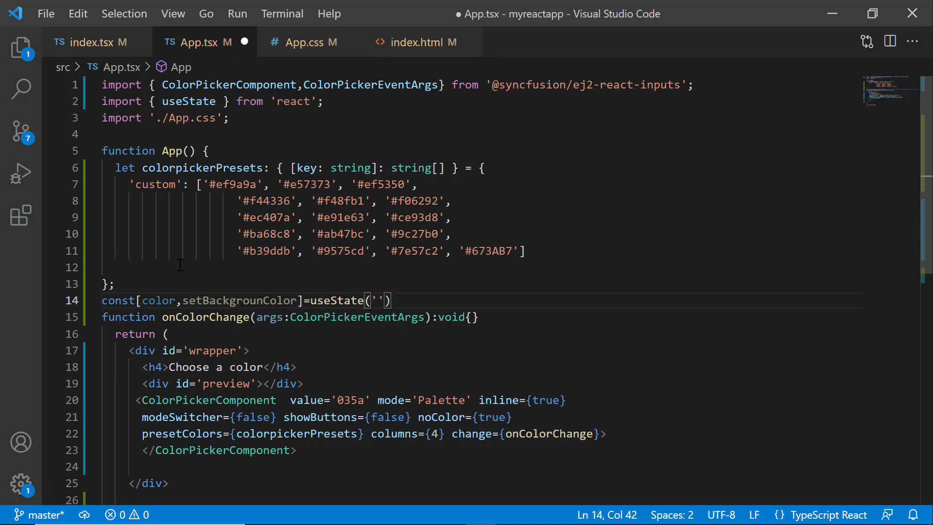
type("#ef9a9a")
key("Right")
key("Right")
type(";")
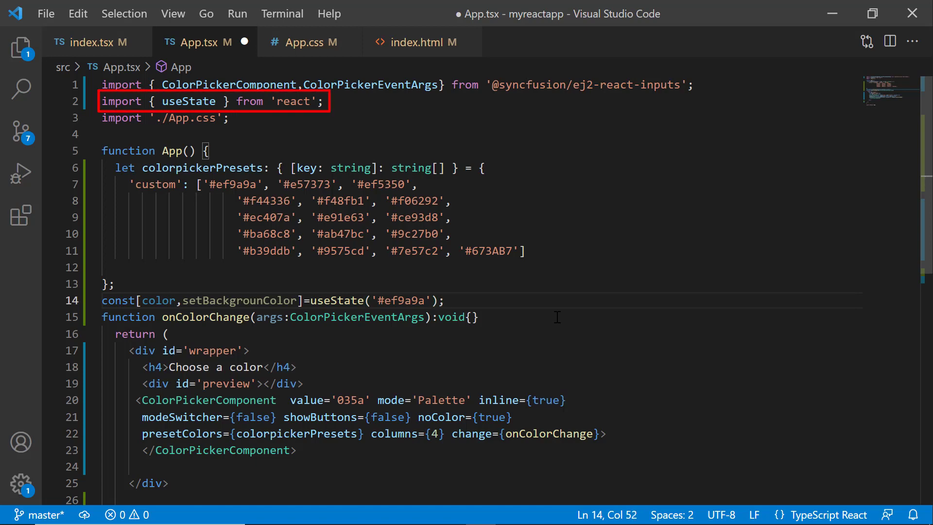
scroll(557, 317, "down", 3)
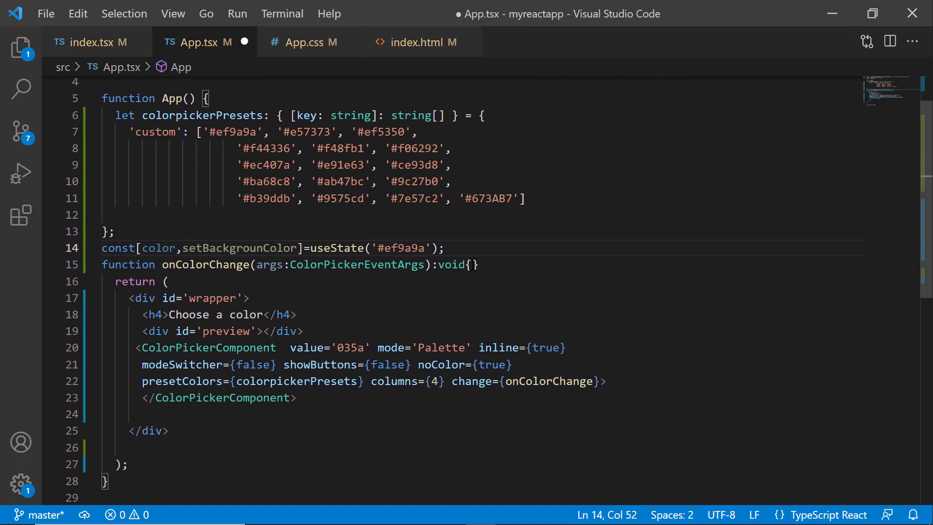
Make onColorChange call setBackgrounColor(args.currentValue.hex)
left_click(474, 268)
key("Return")
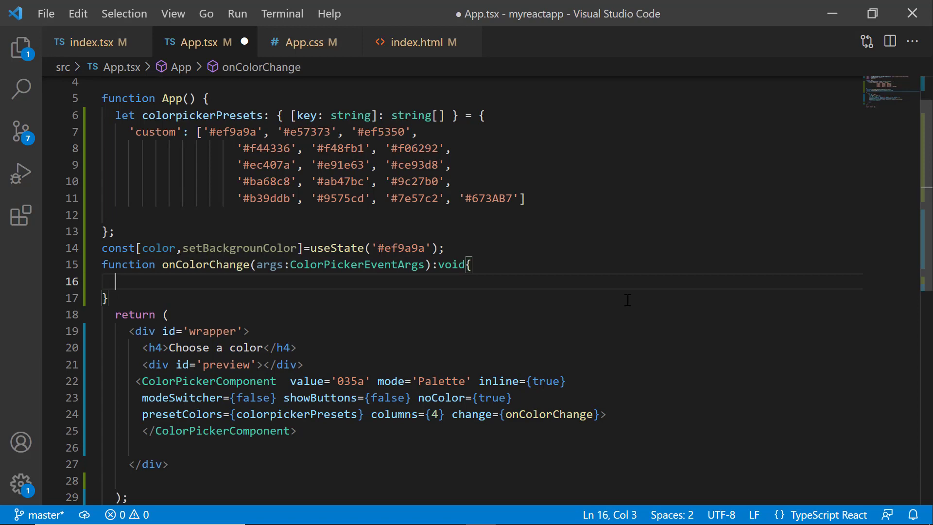
type("set")
key("Down")
key("Return")
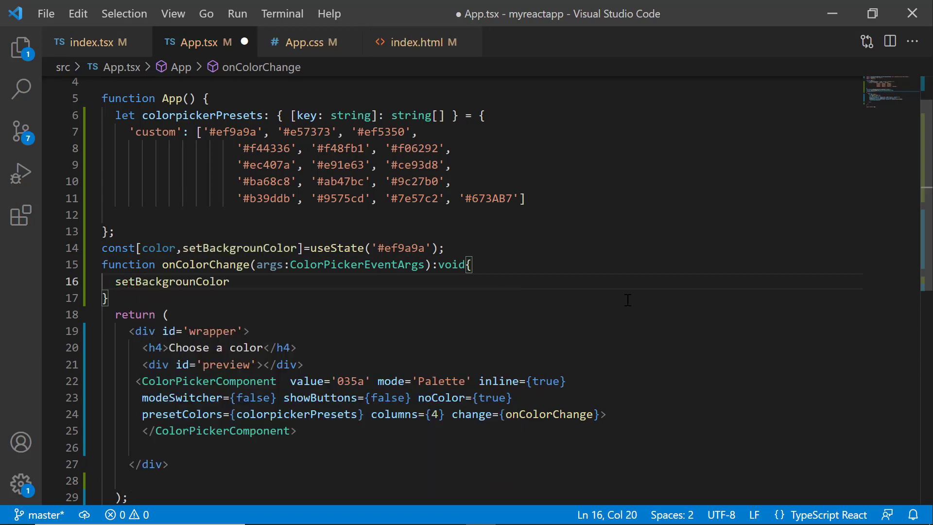
type("(ar")
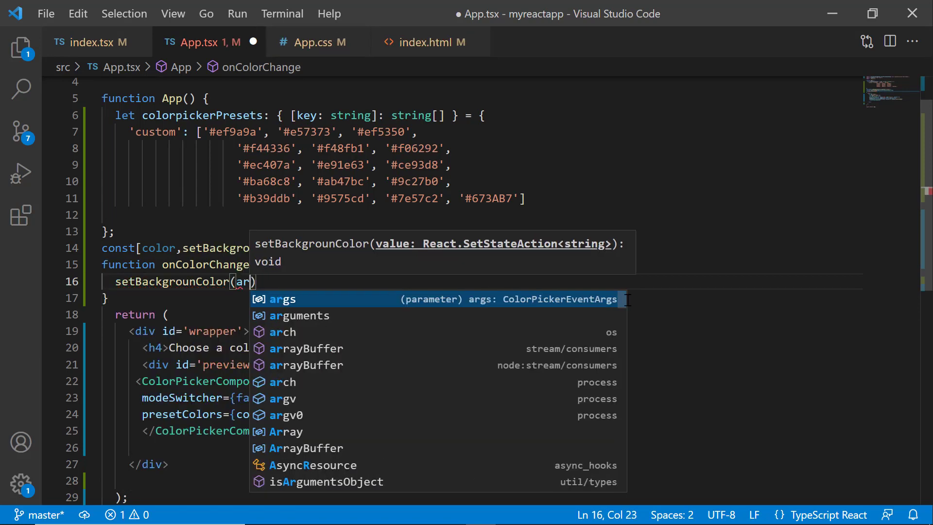
type("gs.")
key("Return")
type(".hex")
key("End")
type(";")
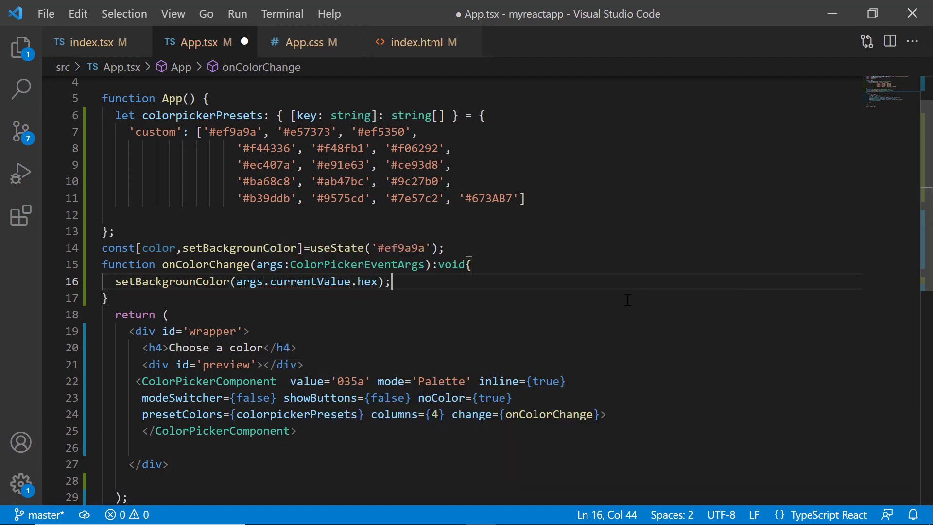
Give the preview div style={{backgroundColor: color}}
left_click(257, 363)
scroll(256, 364, "down", 3)
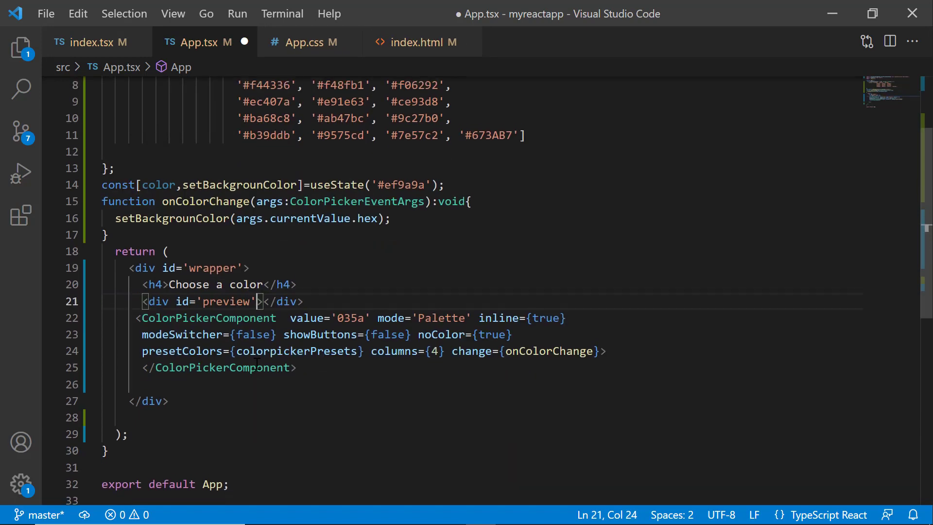
scroll(257, 364, "down", 1)
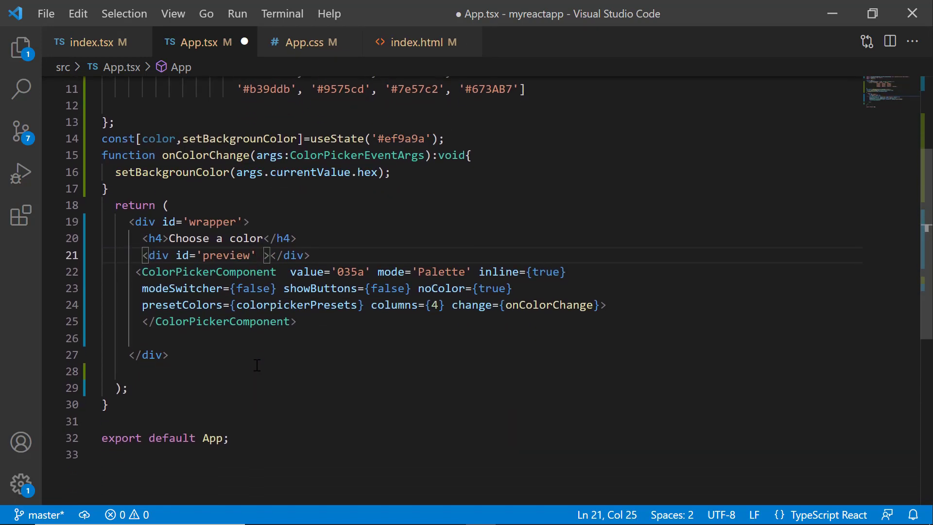
type("style")
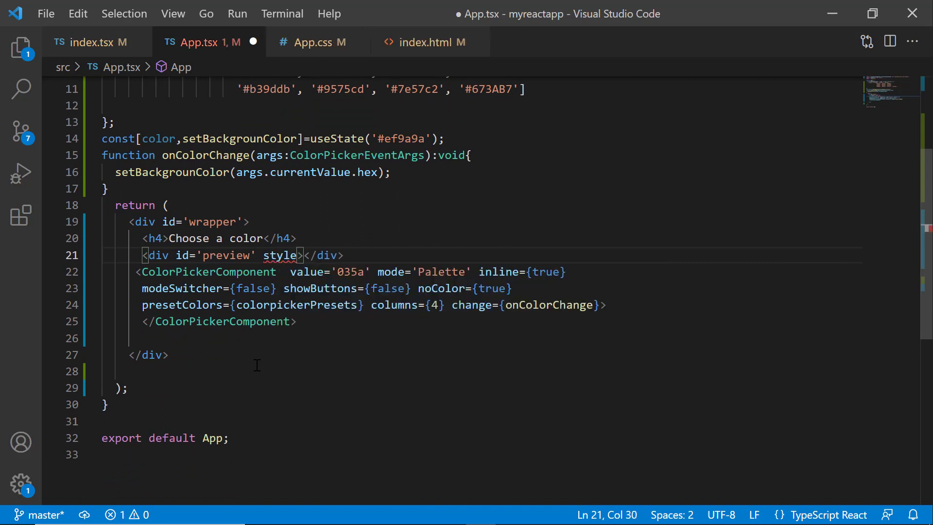
type("={{b}}")
key("Left")
key("Left")
type("bac")
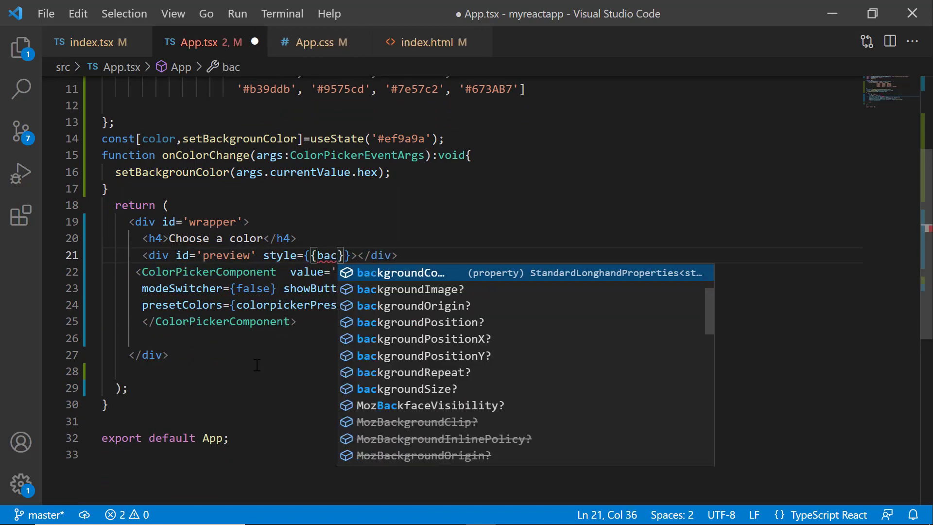
key("Tab")
type(":co")
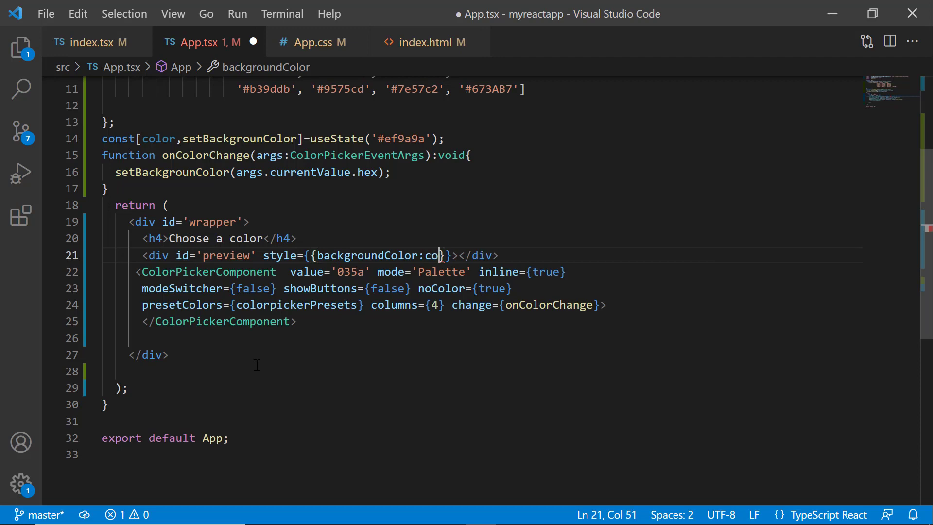
type("lor")
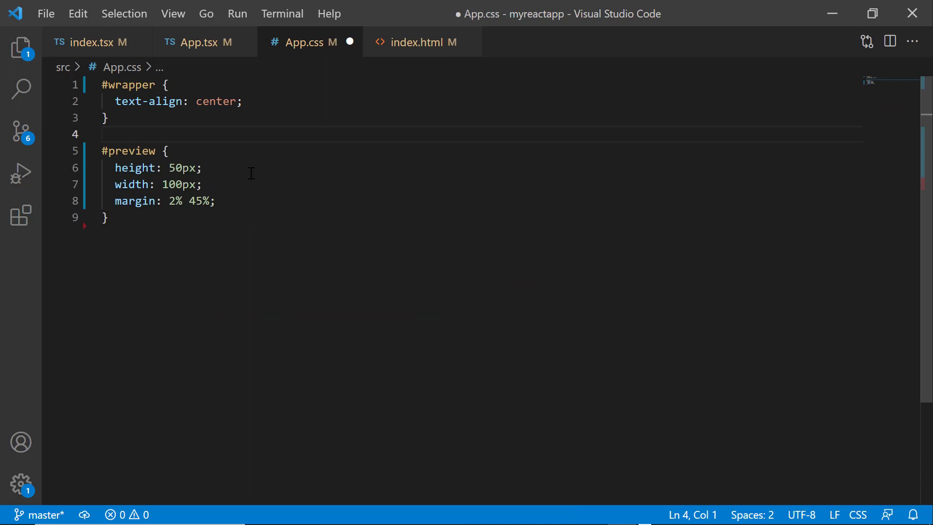
Save the #preview size and margin styles in App.css and view the coloured box in Chrome
key("ctrl+s")
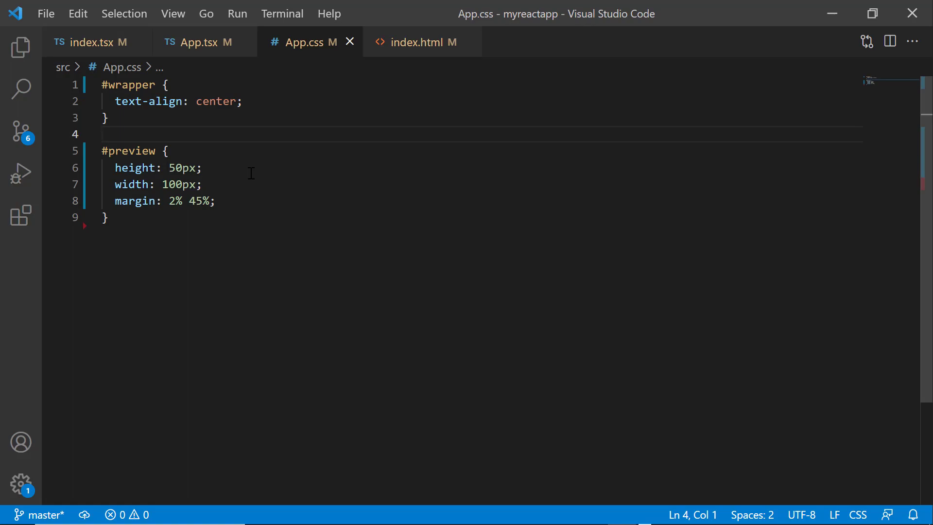
key("alt+Tab")
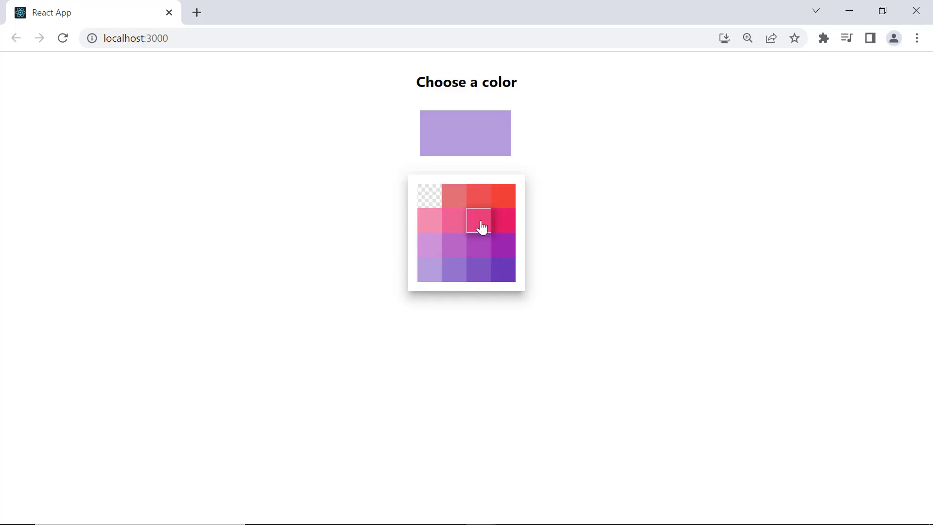
Click three palette swatches so the preview box turns pink, then magenta, then purple
left_click(479, 223)
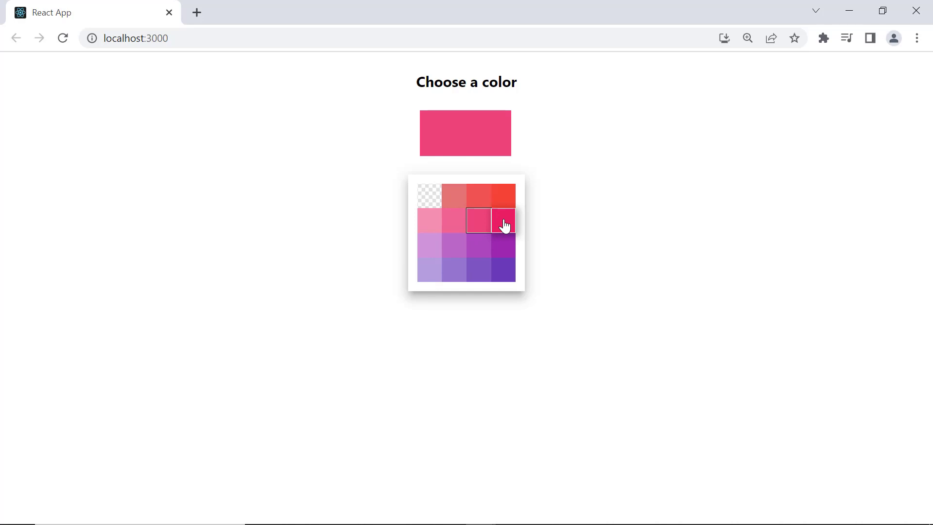
left_click(503, 222)
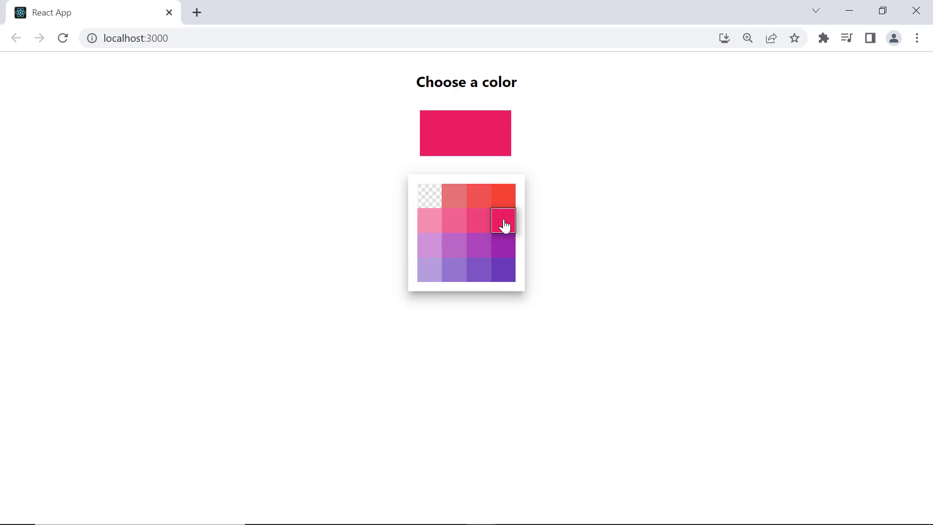
left_click(504, 270)
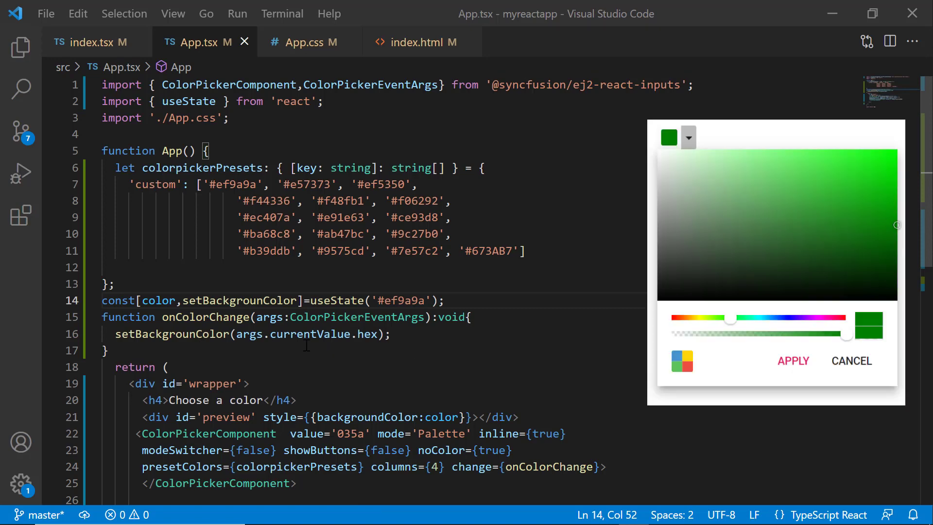
Delete the presets, state, handler, preview div and old ColorPicker props, then add cssClass='e-hide-value'
mouse_move(108, 350)
left_mouse_down()
mouse_move(102, 212)
mouse_move(116, 168)
left_mouse_up()
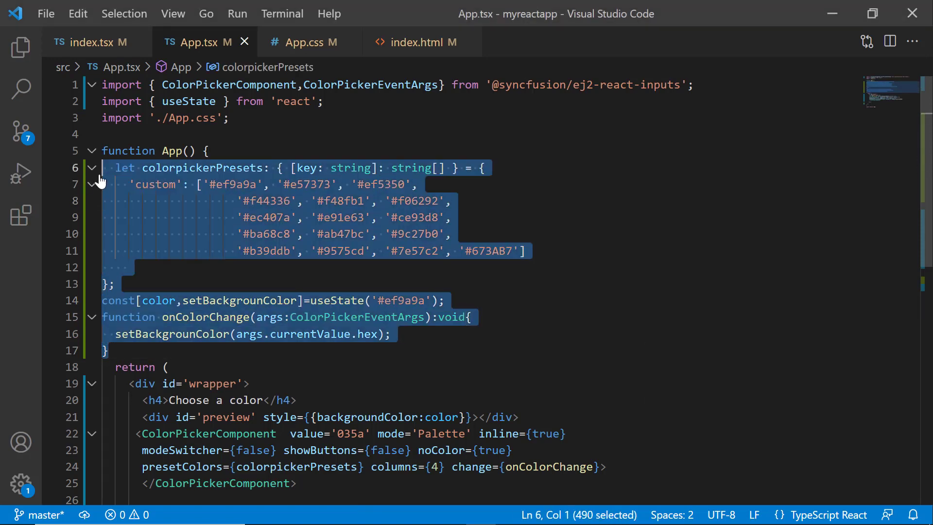
key("Delete")
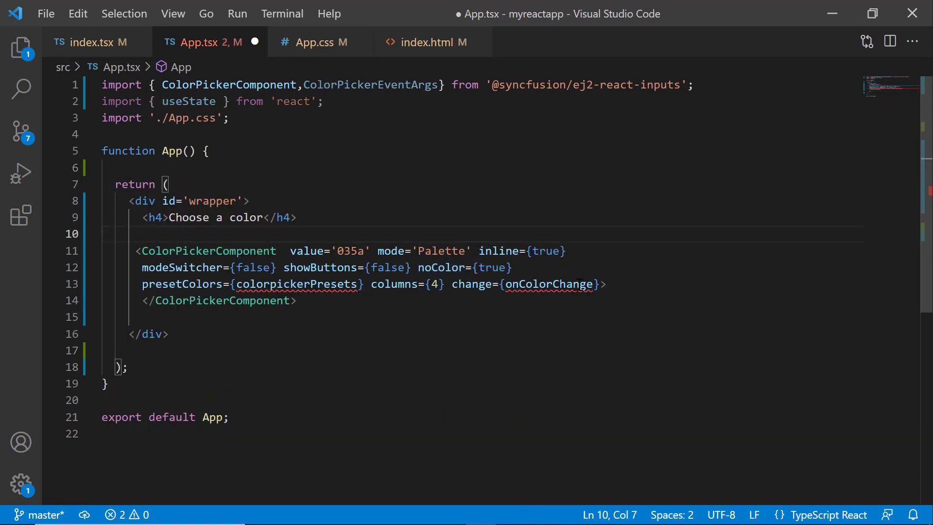
left_click_drag(599, 284, 291, 250)
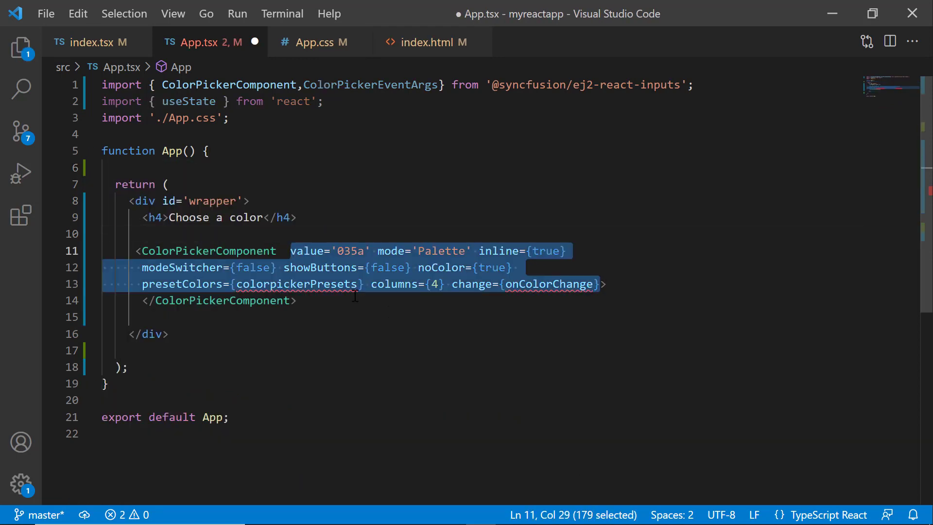
key("Delete")
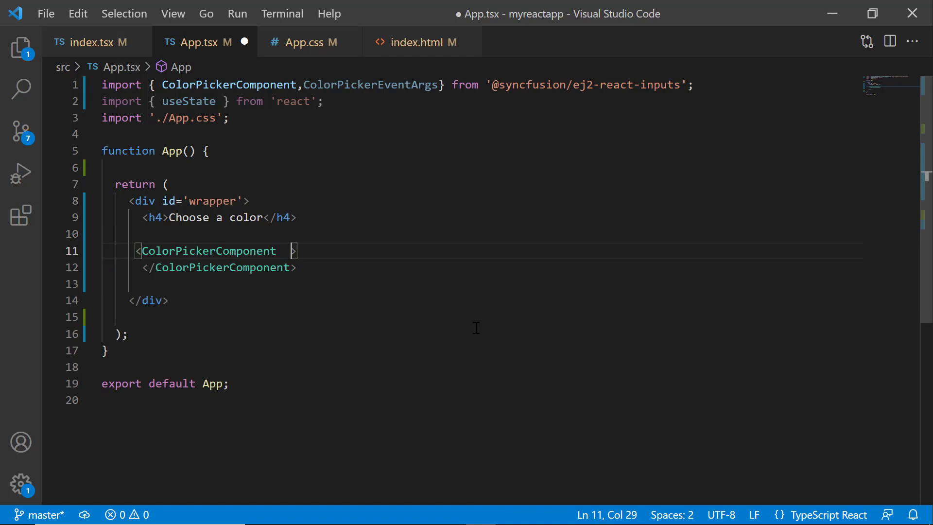
type("cs")
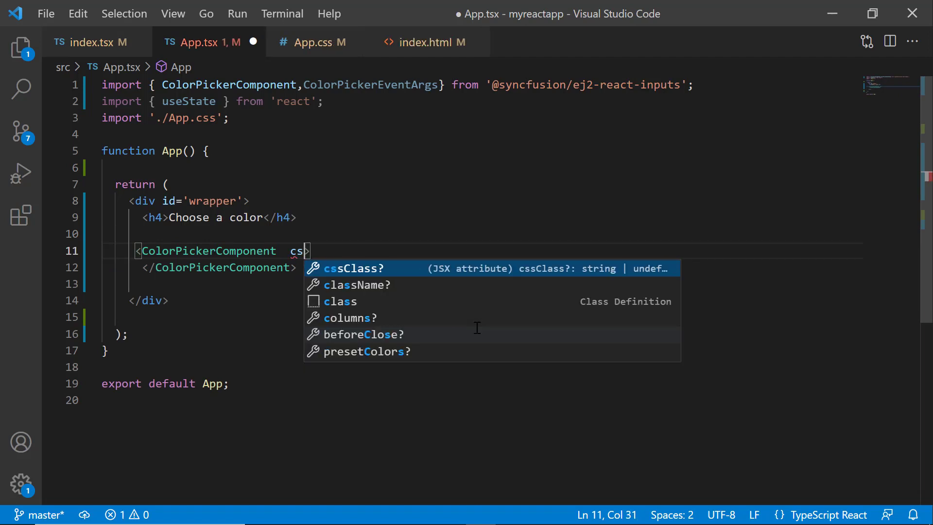
key("Tab")
type("='e")
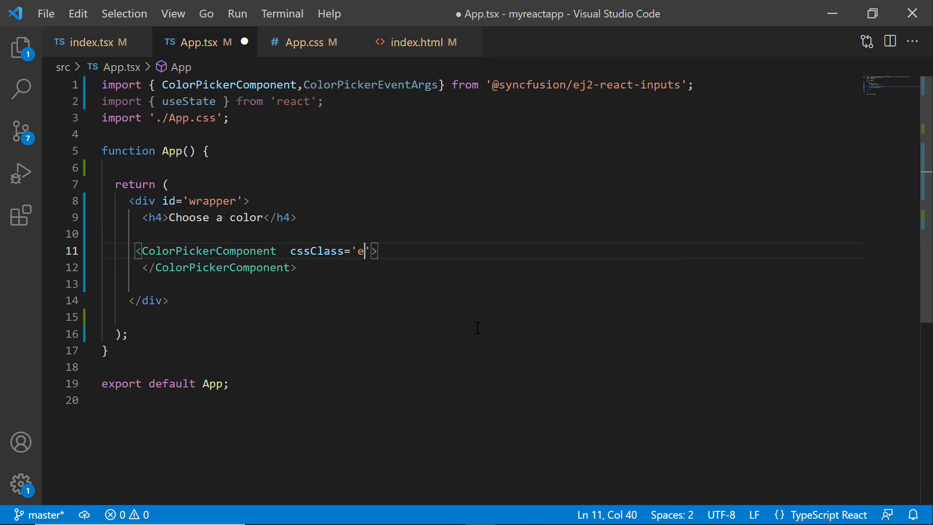
type("-hide")
type("-value")
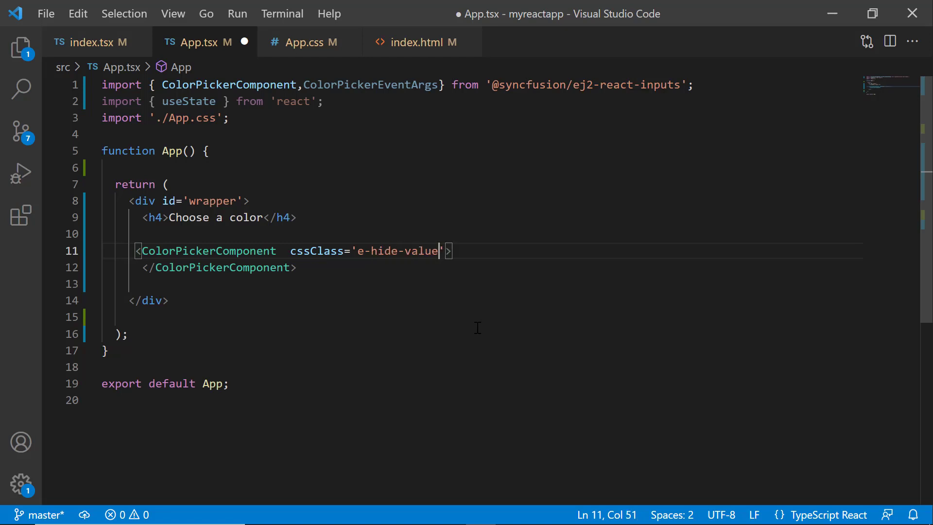
Open the colour picker in Chrome to check the hidden value area, then return to the editor
key("alt+Tab")
left_click(479, 124)
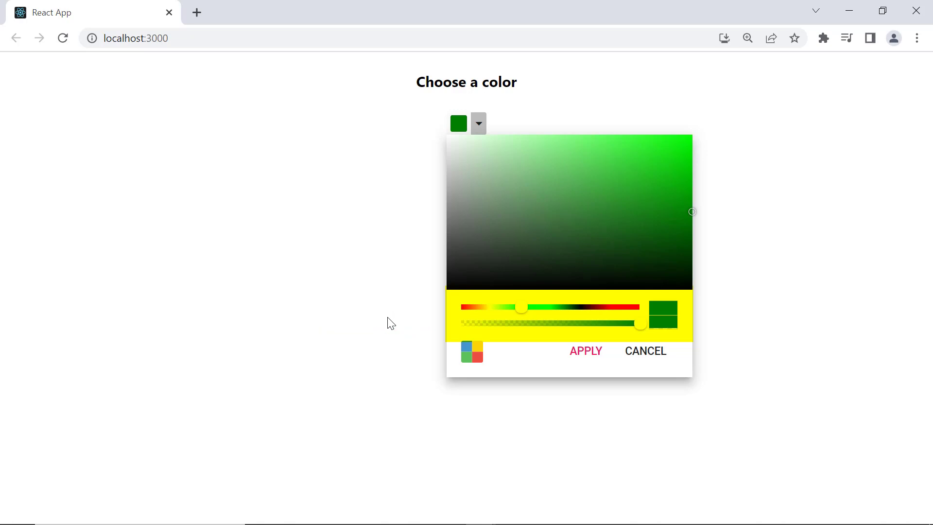
key("alt+Tab")
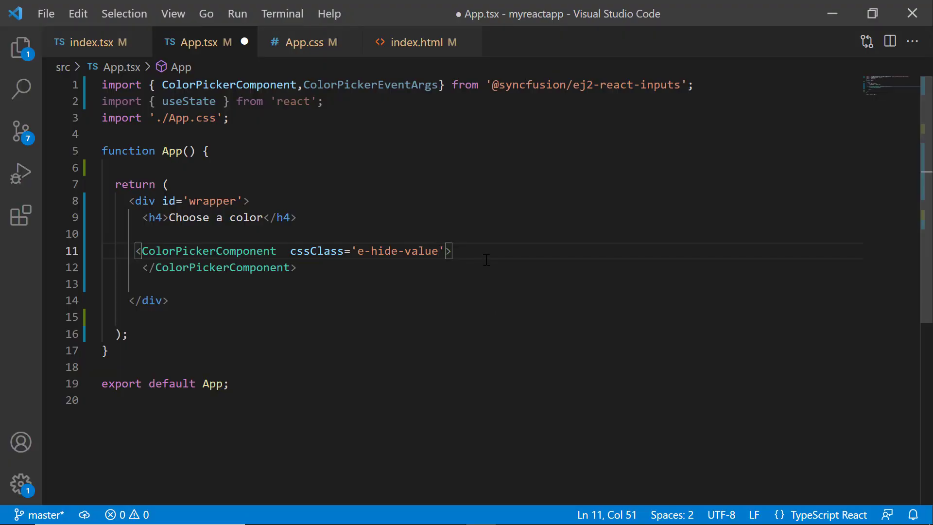
Save App.tsx, remove cssClass='e-hide-value', and accept the disabled attribute suggestion
key("ctrl+s")
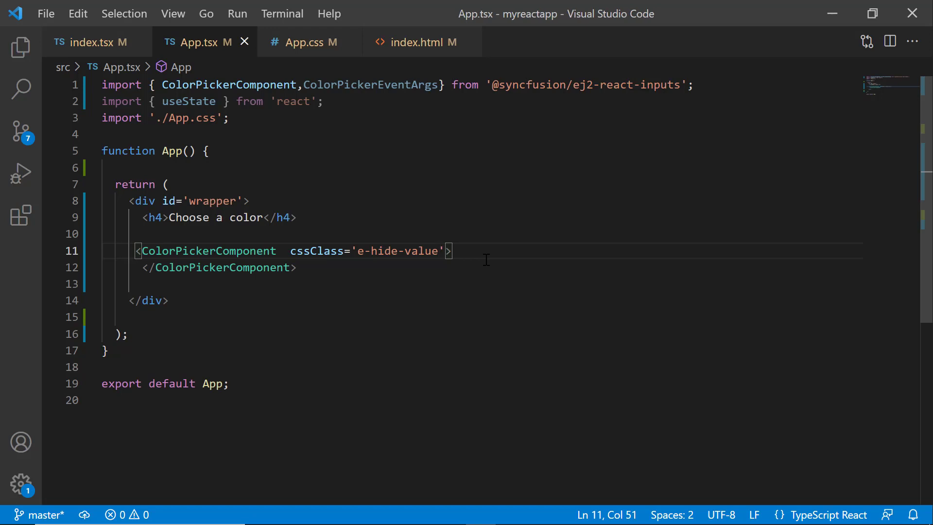
key("ctrl+z")
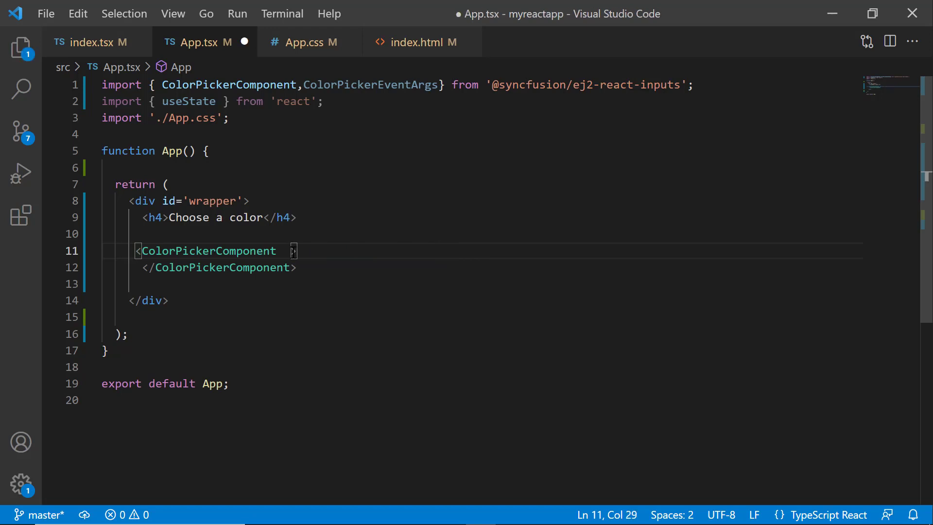
type("d")
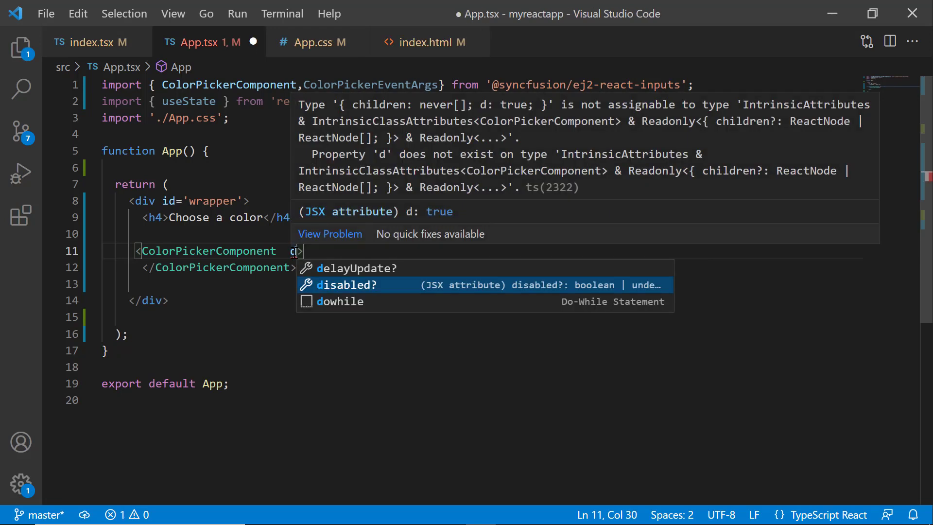
key("Tab")
type("=")
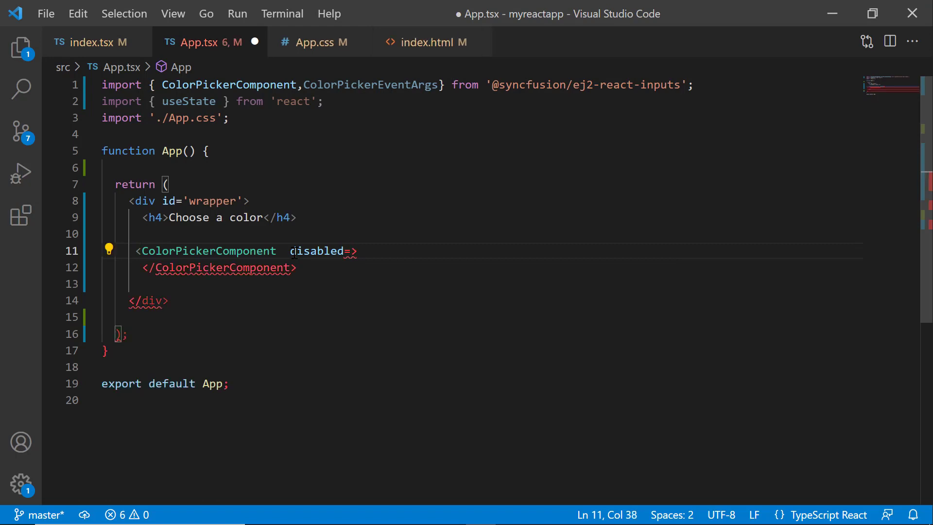
type("{tr")
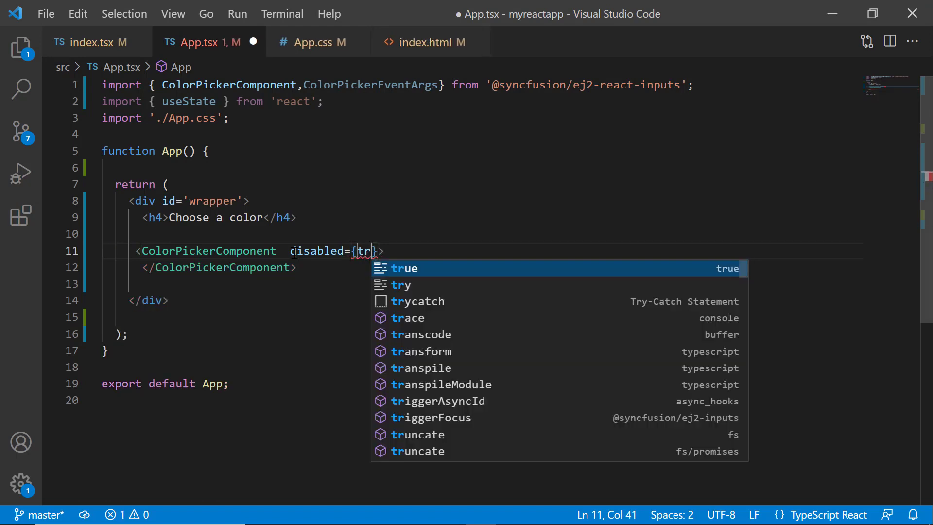